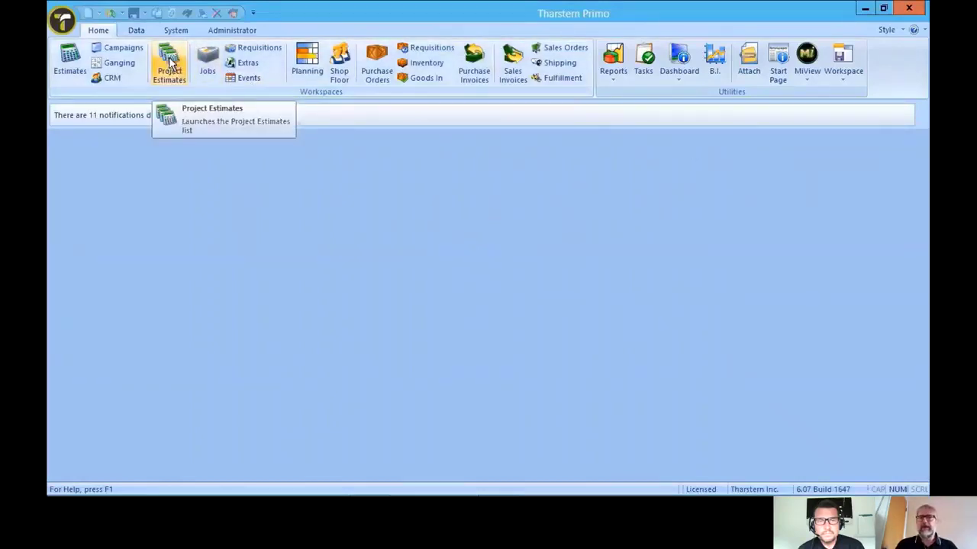
Switch to the 01 – POS Campaign folder, open the Starbucks - POS Campaign CSV in Excel and widen its columns for review
{"action": "left_click", "coordinate": [865, 9]}
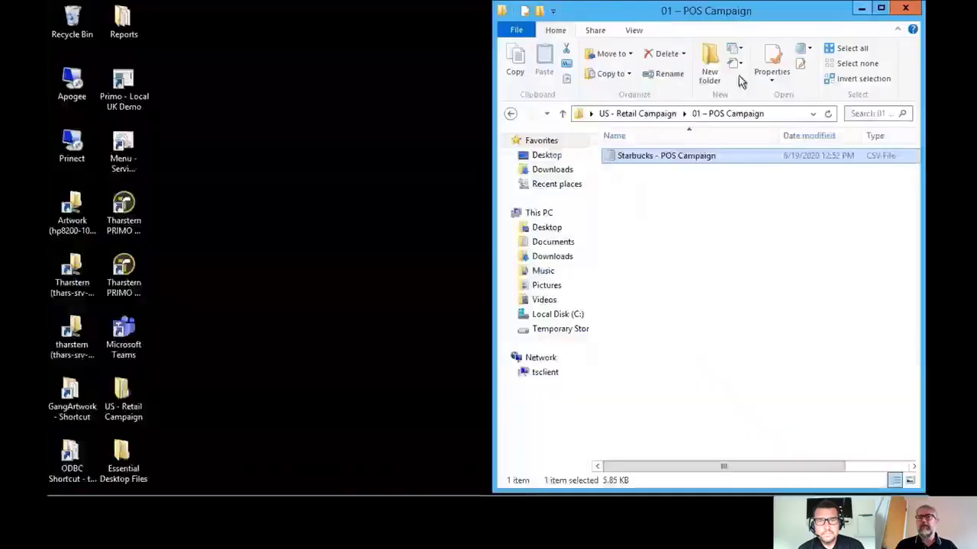
{"action": "right_click", "coordinate": [649, 161]}
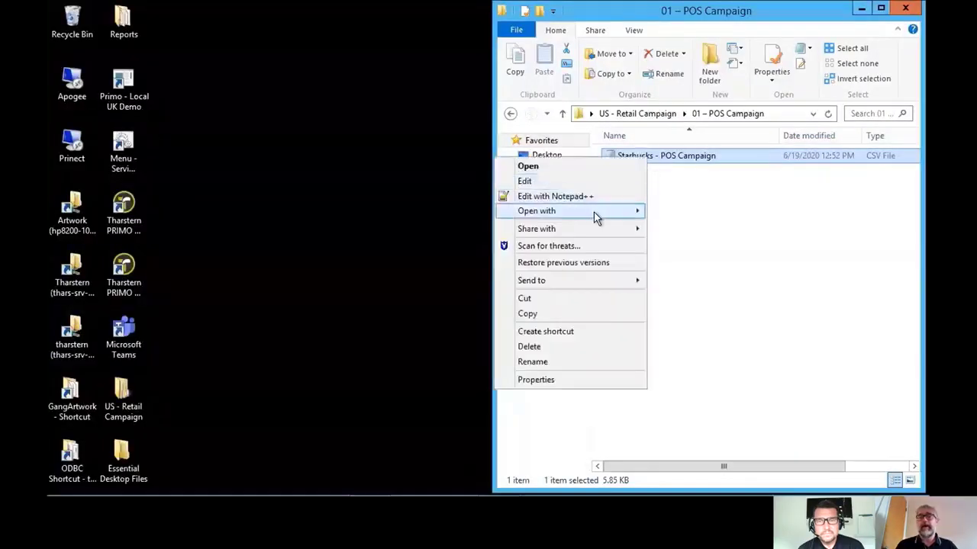
{"action": "mouse_move", "coordinate": [595, 217]}
{"action": "left_click", "coordinate": [451, 212]}
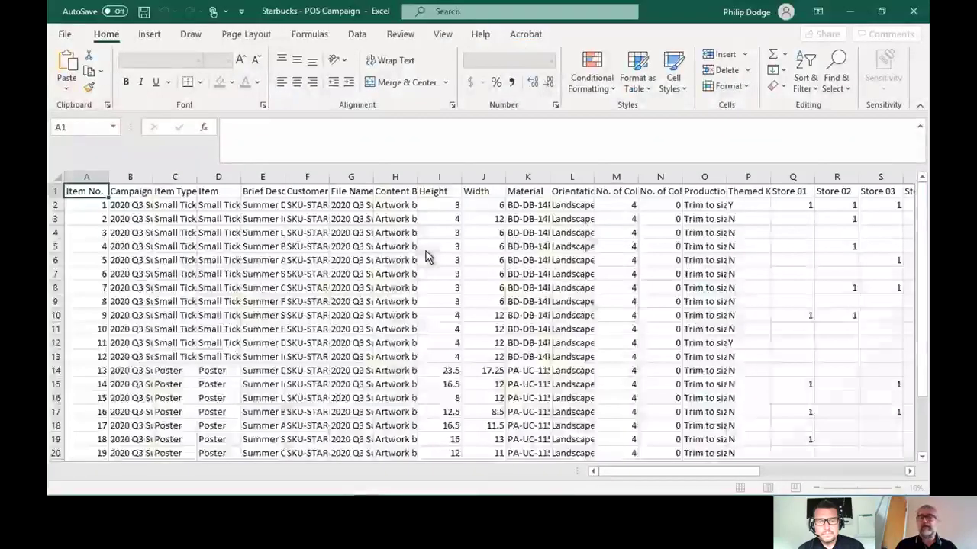
{"action": "left_click_drag", "start_coordinate": [86, 177], "coordinate": [769, 179]}
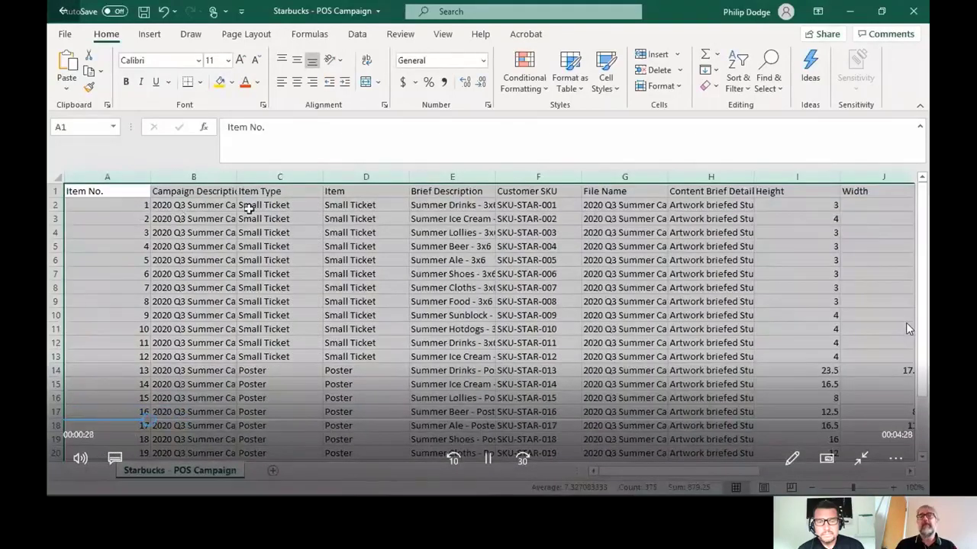
{"action": "left_click", "coordinate": [489, 458]}
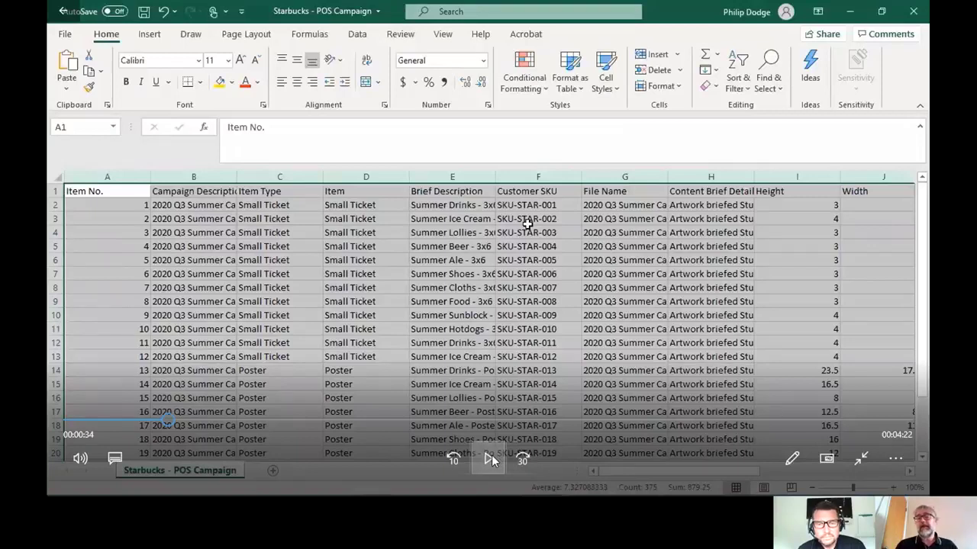
{"action": "left_click", "coordinate": [489, 458]}
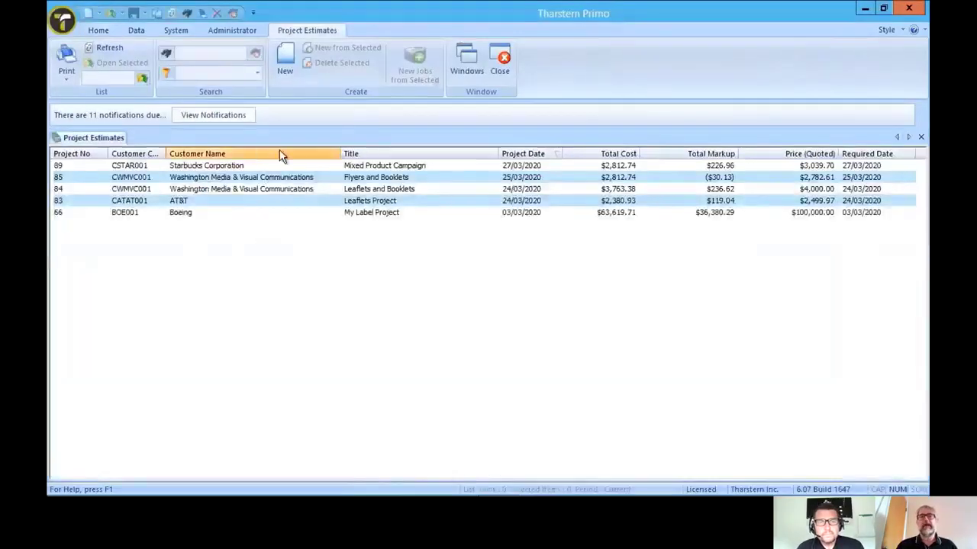
Create a new project estimate in Tharstern Primo titled "Starbucks Campaign Mk1"
{"action": "left_click", "coordinate": [282, 59]}
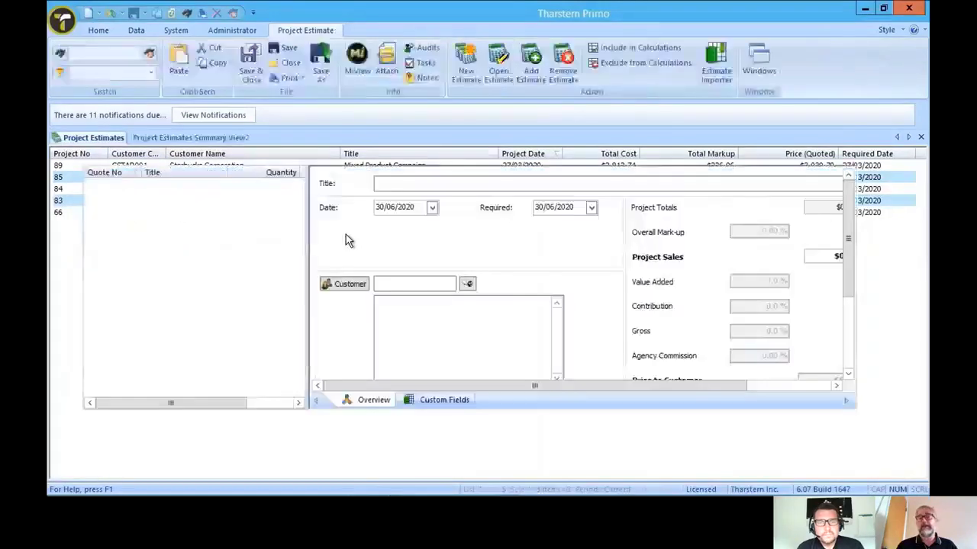
{"action": "left_click", "coordinate": [358, 165]}
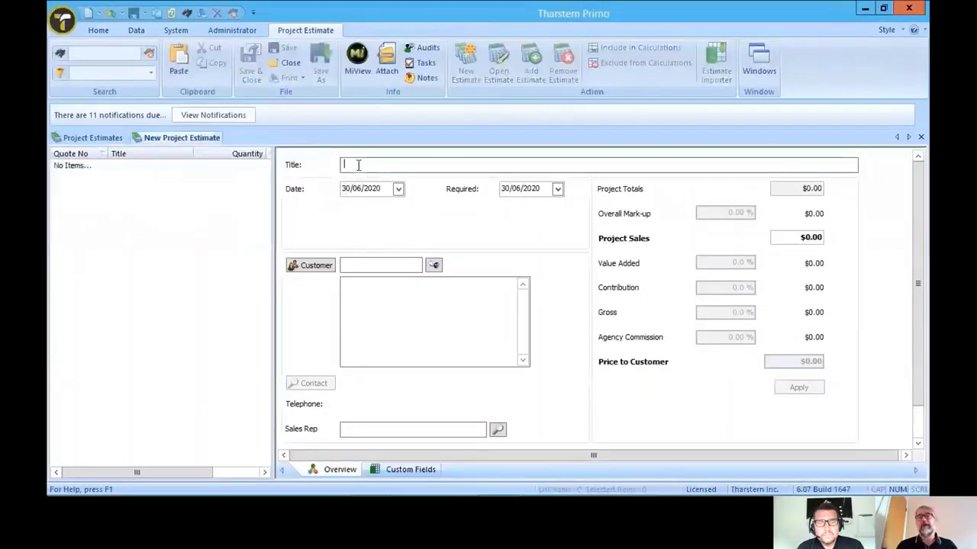
{"action": "type", "text": "Starbucks Campaign Mk1"}
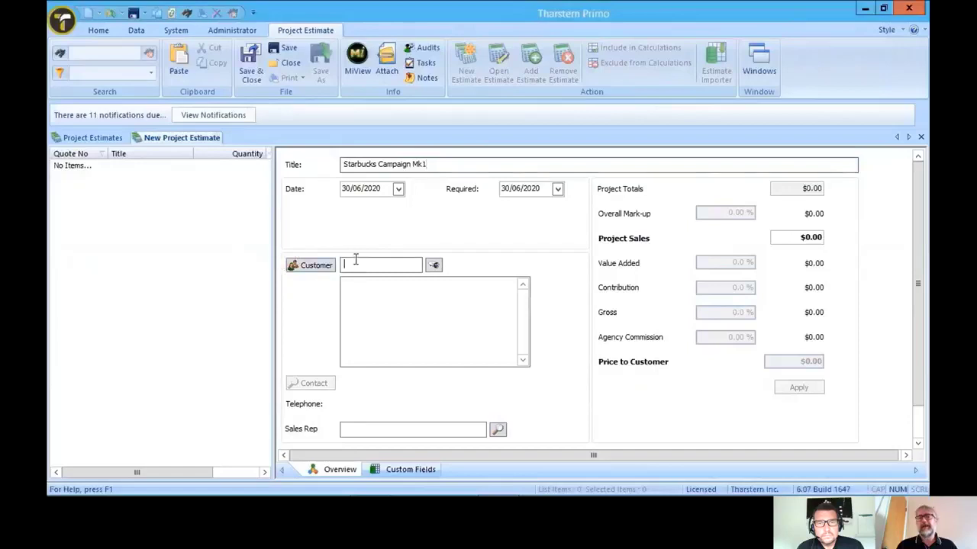
Assign Starbucks Corporation as the customer by searching for "Star", and save the project estimate
{"action": "type", "text": "Star"}
{"action": "key", "text": "Tab"}
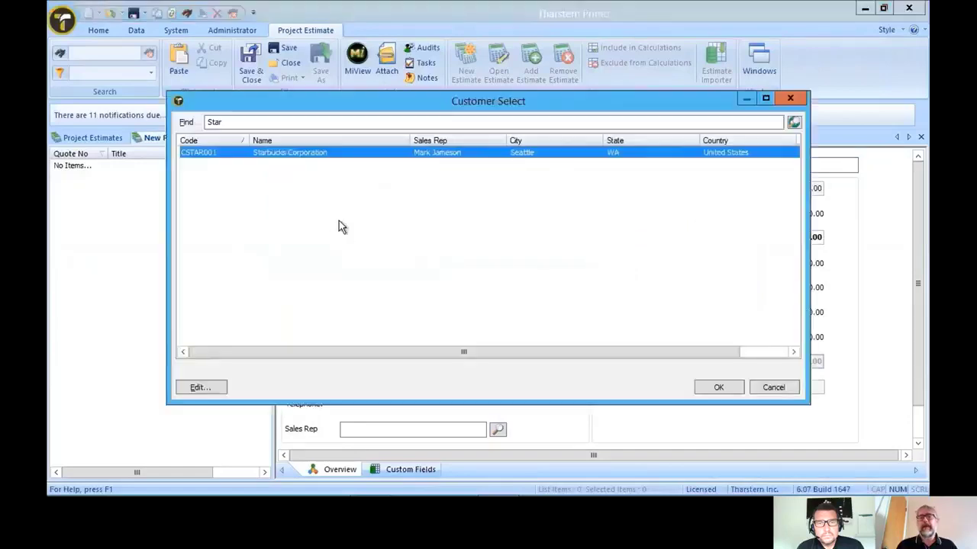
{"action": "left_click", "coordinate": [712, 388]}
{"action": "left_click", "coordinate": [488, 337]}
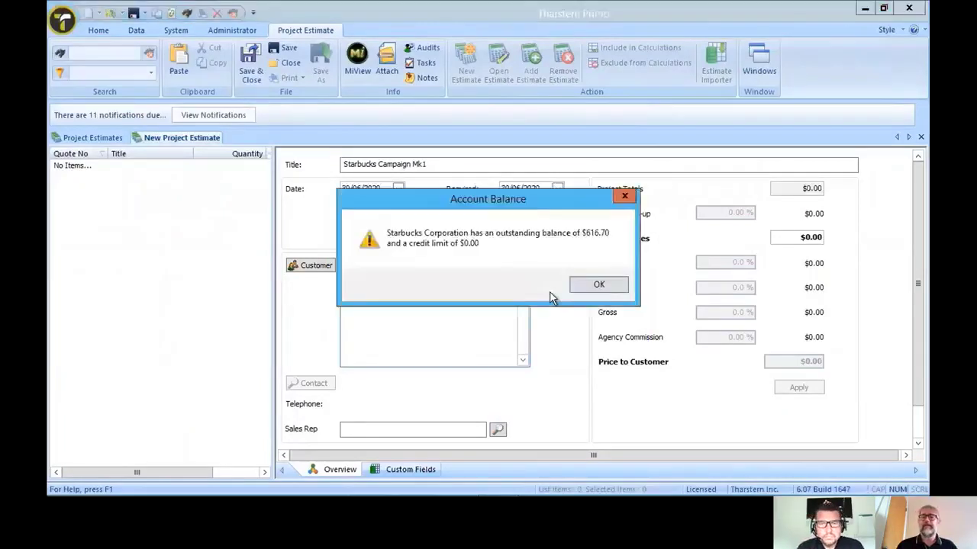
{"action": "left_click", "coordinate": [589, 286]}
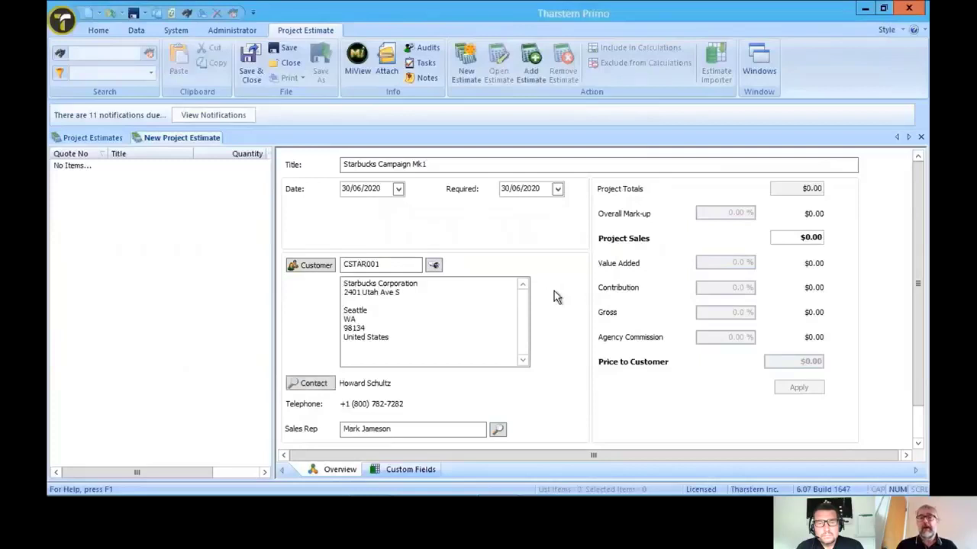
{"action": "left_click", "coordinate": [535, 80]}
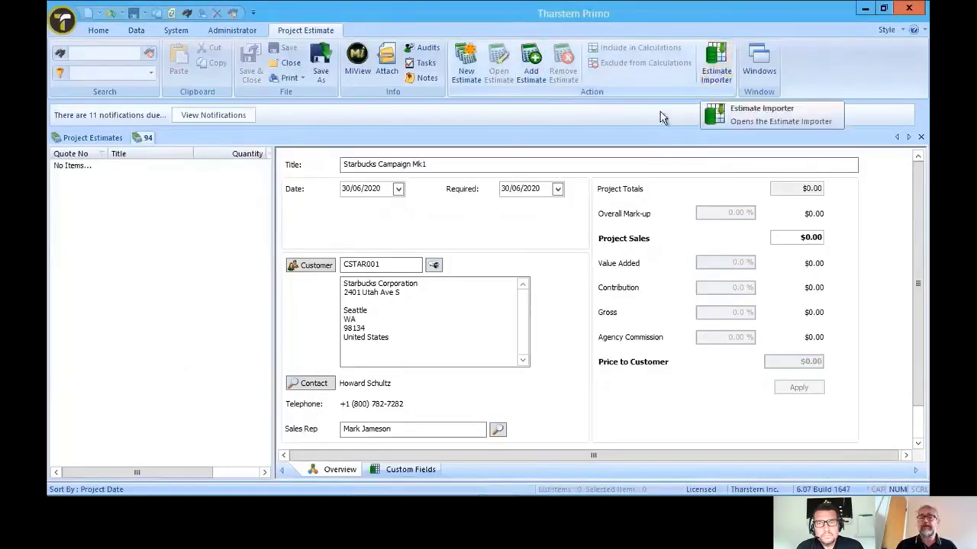
Start a new import in the Estimate Importer and name it "Import"
{"action": "left_click", "coordinate": [715, 65]}
{"action": "left_click", "coordinate": [215, 168]}
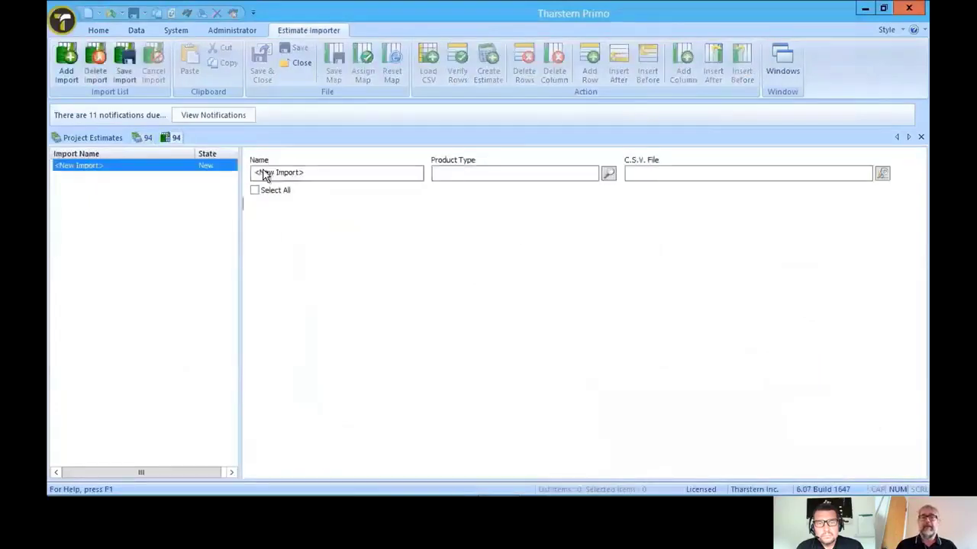
{"action": "left_click", "coordinate": [285, 172]}
{"action": "type", "text": "Im"}
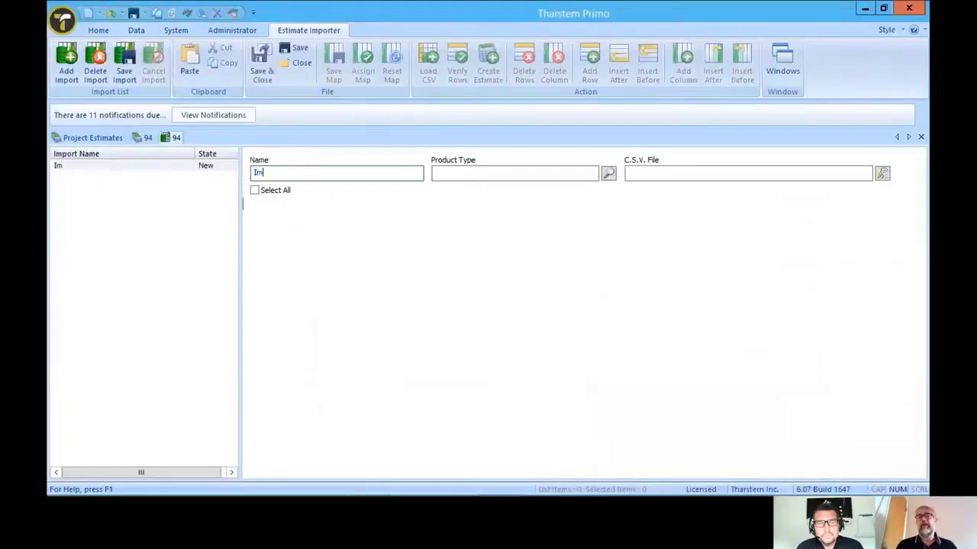
{"action": "type", "text": "port"}
Search product types for "imp" and assign Project Estimating - Trimmed Products - with IMP to the import
{"action": "left_click", "coordinate": [594, 174]}
{"action": "type", "text": "im"}
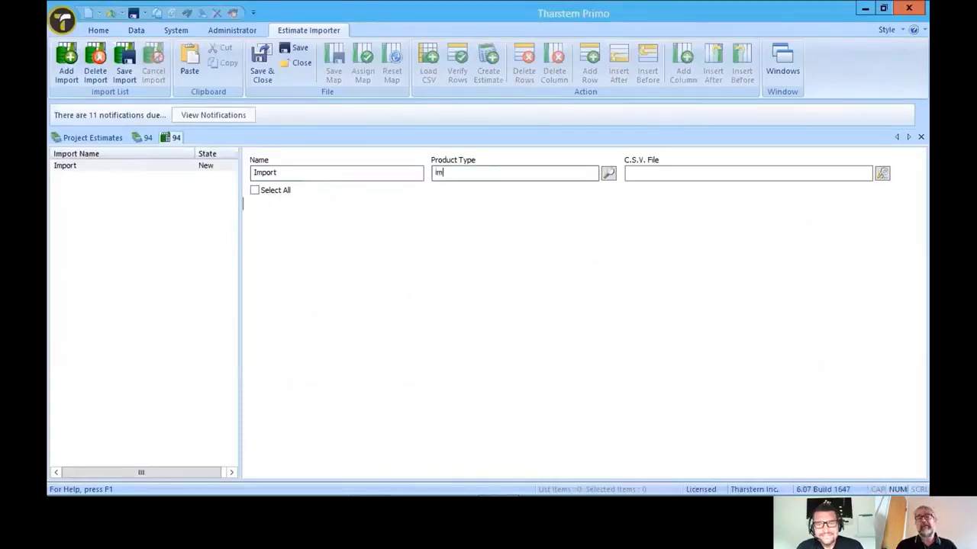
{"action": "type", "text": "p"}
{"action": "key", "text": "Return"}
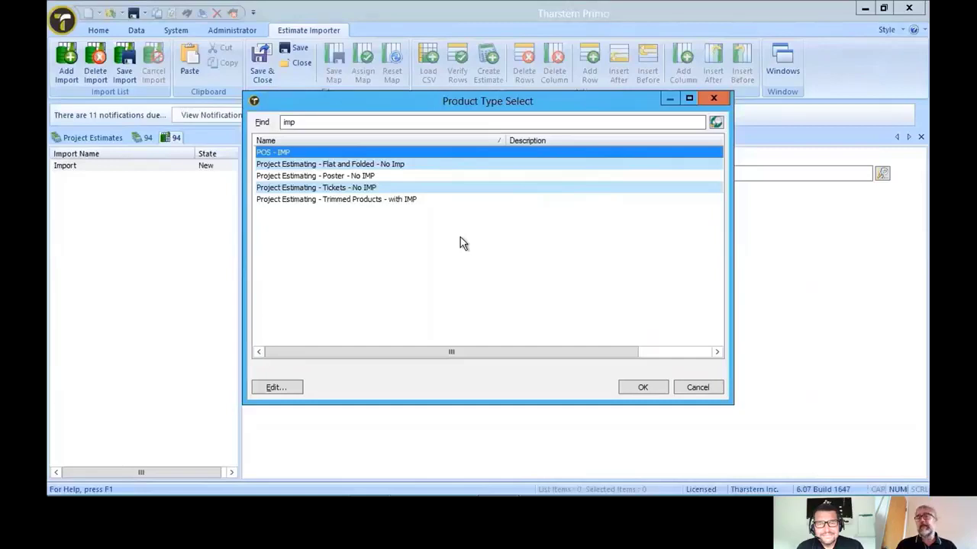
{"action": "left_click", "coordinate": [348, 199]}
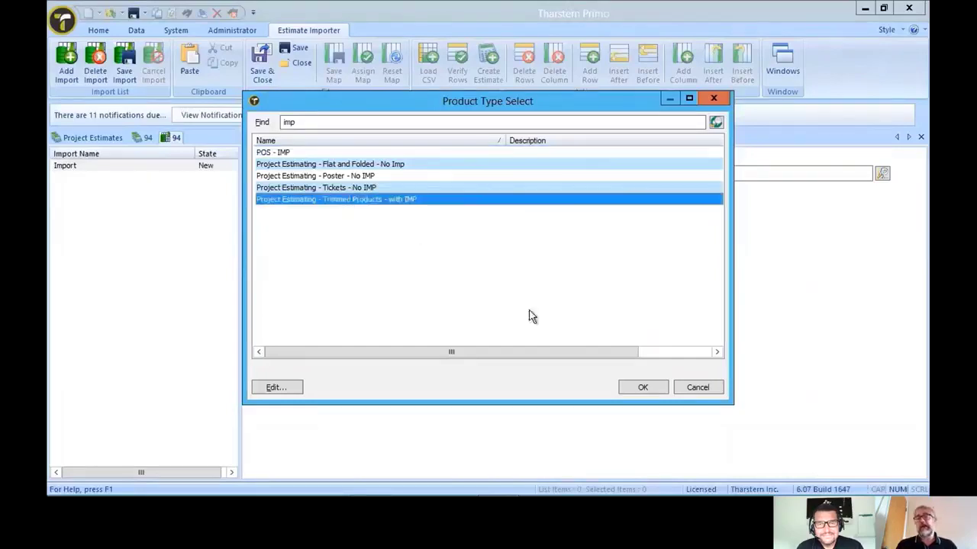
{"action": "left_click", "coordinate": [628, 383]}
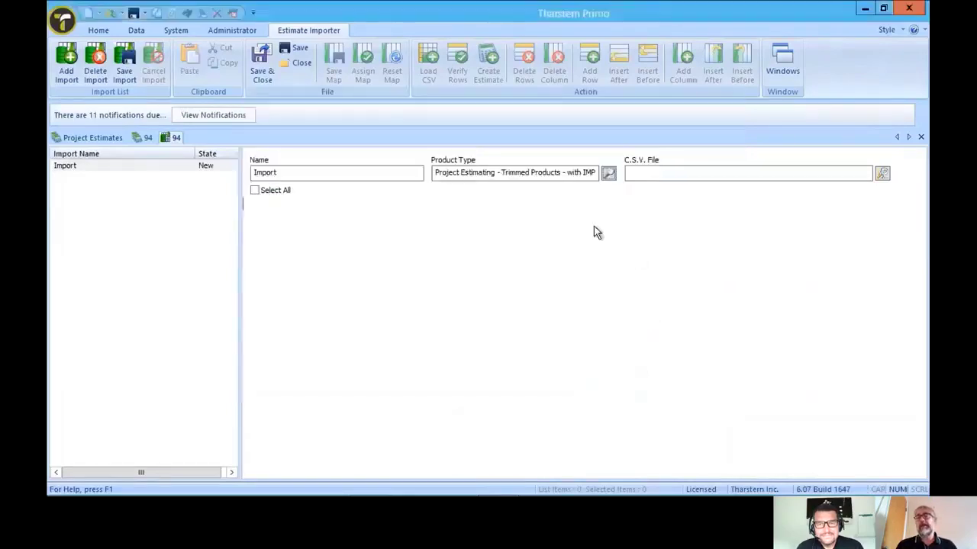
Choose the Starbucks - POS Campaign CSV from US - Retail Campaign, 01 – POS Campaign on the desktop as the source file and save the import
{"action": "left_click", "coordinate": [882, 173]}
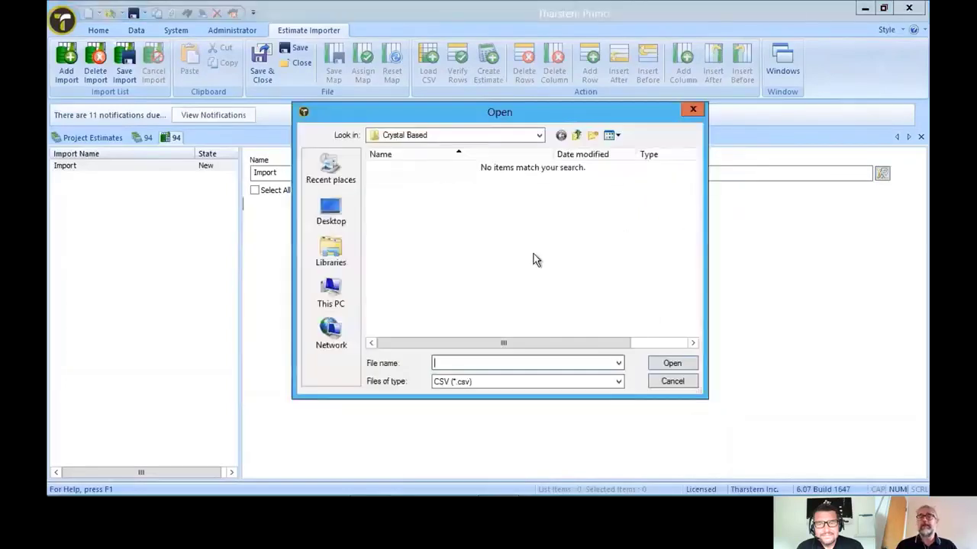
{"action": "left_click", "coordinate": [340, 219]}
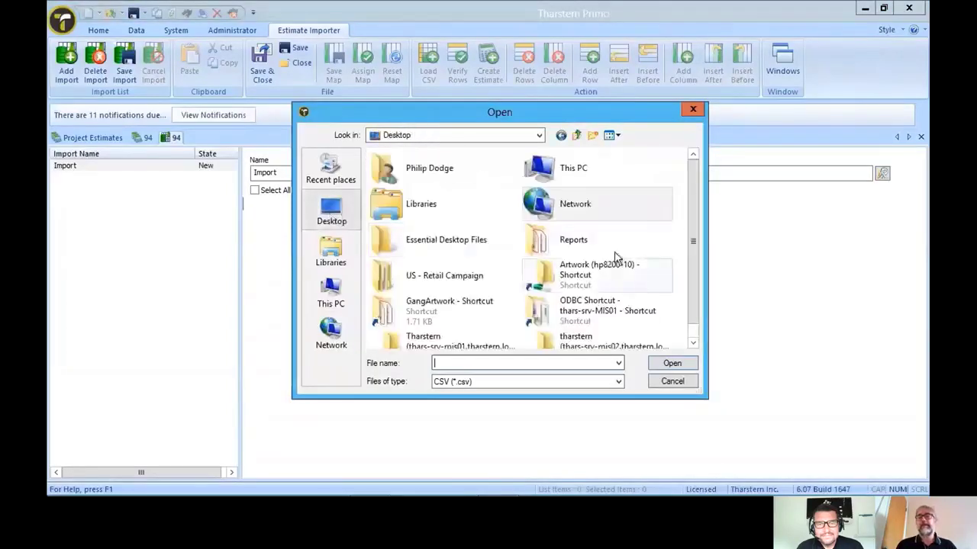
{"action": "left_click_drag", "start_coordinate": [690, 206], "coordinate": [690, 251]}
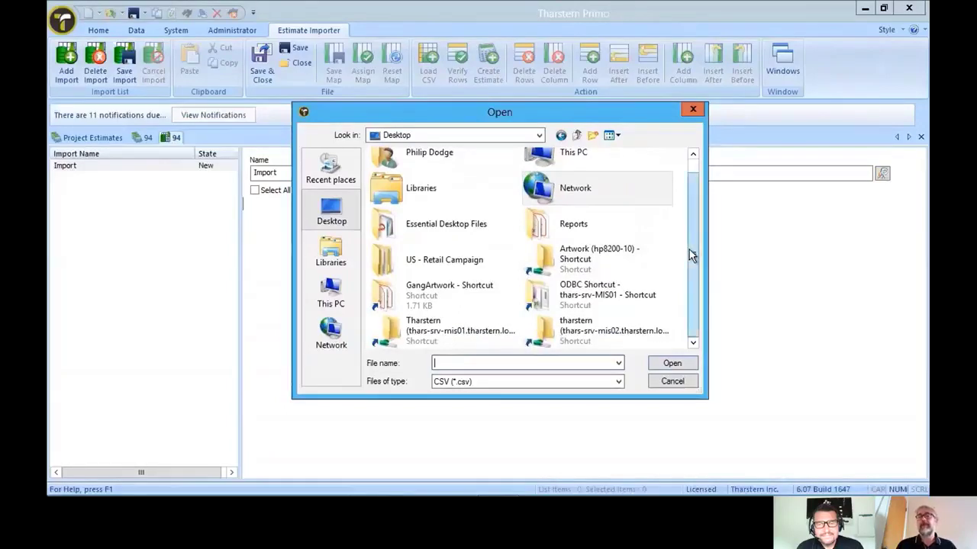
{"action": "left_click_drag", "start_coordinate": [689, 250], "coordinate": [692, 231]}
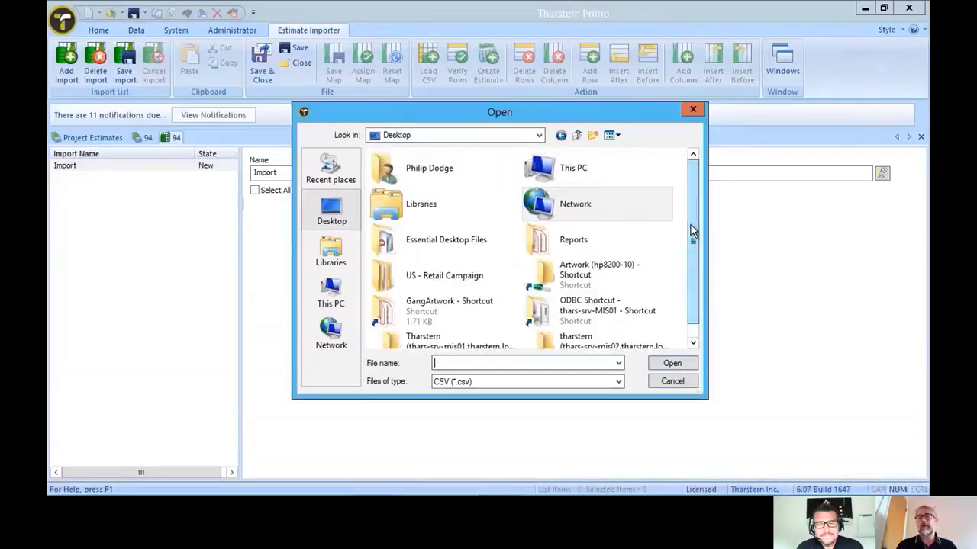
{"action": "double_click", "coordinate": [464, 277]}
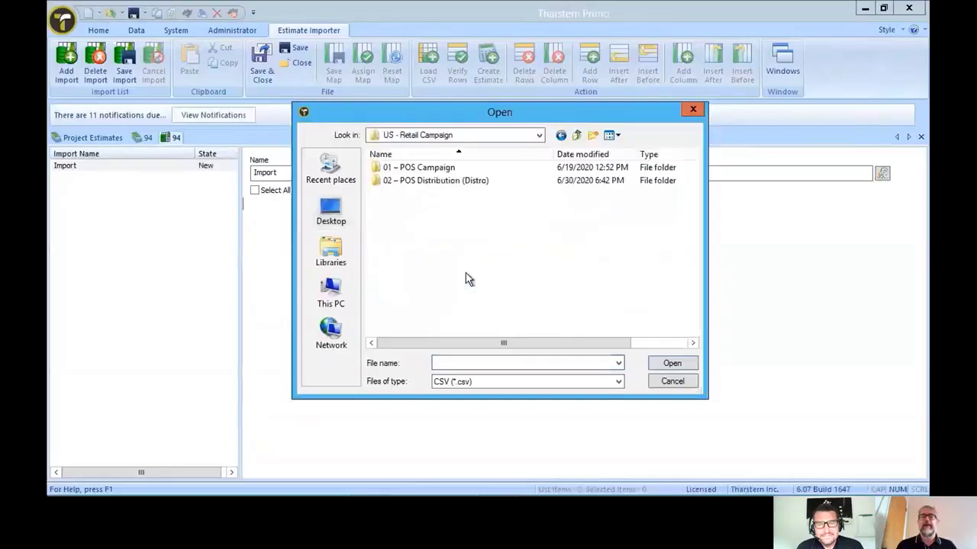
{"action": "double_click", "coordinate": [425, 170]}
{"action": "left_click", "coordinate": [420, 167]}
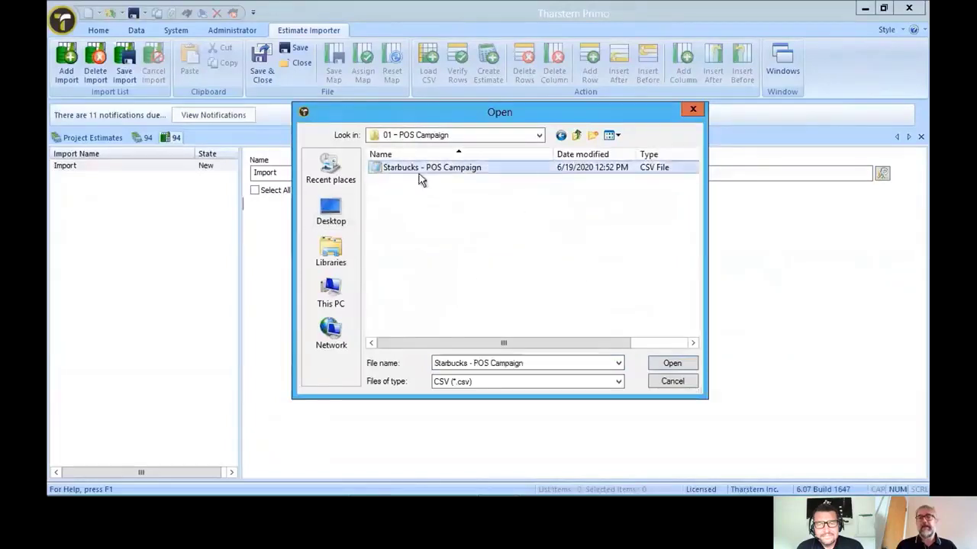
{"action": "left_click", "coordinate": [668, 364]}
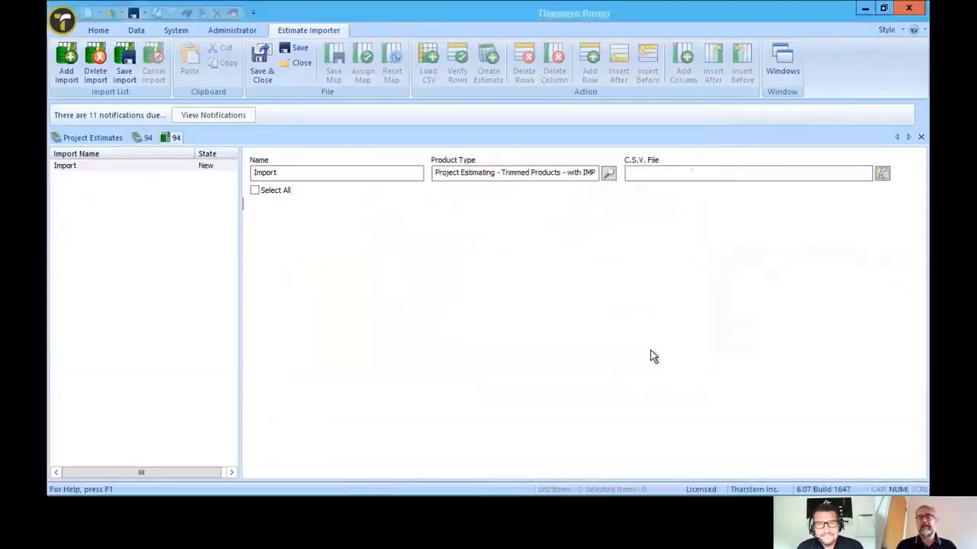
{"action": "left_click", "coordinate": [294, 48]}
Load the CSV data into the import using the US Tickets and Poster Import mapping template
{"action": "left_click", "coordinate": [428, 63]}
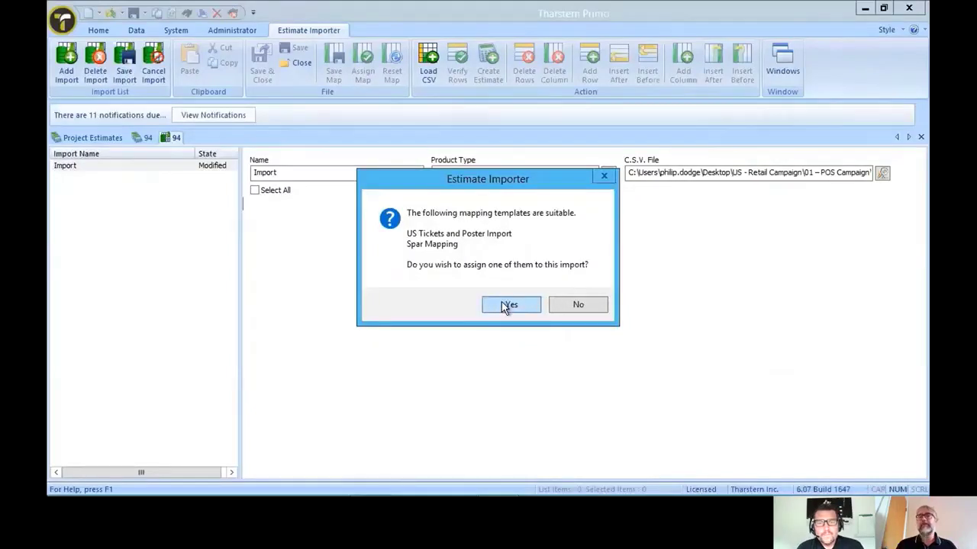
{"action": "left_click", "coordinate": [504, 305]}
{"action": "left_click", "coordinate": [315, 165]}
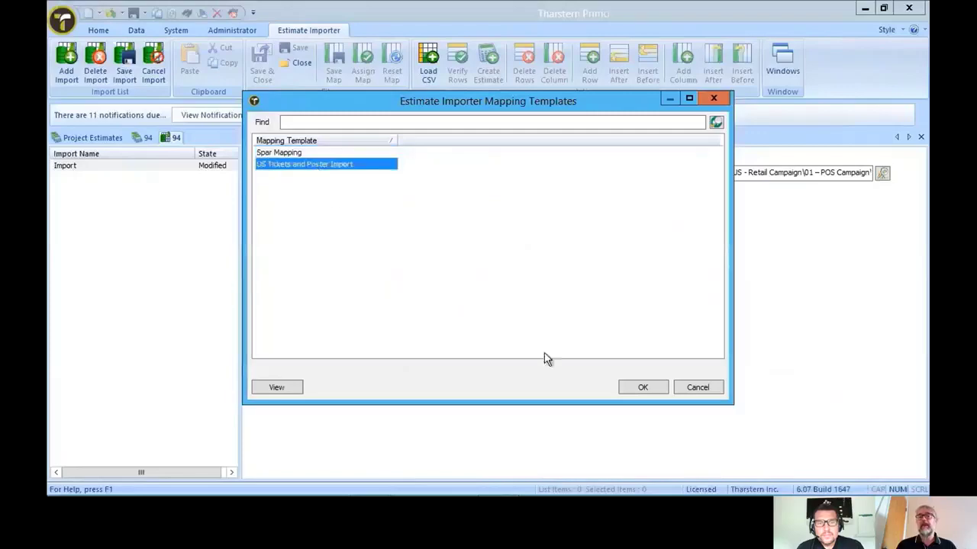
{"action": "left_click", "coordinate": [653, 391]}
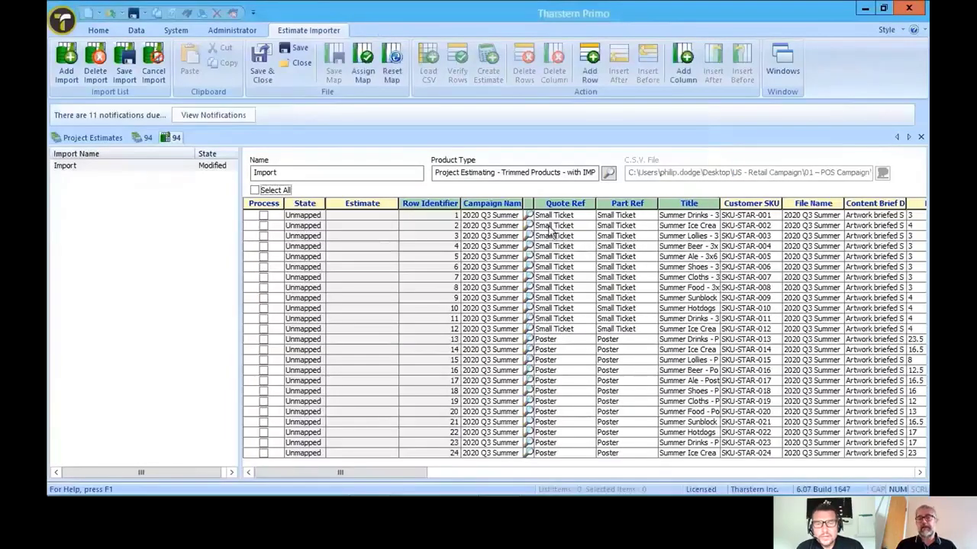
{"action": "mouse_move", "coordinate": [769, 441]}
{"action": "left_click", "coordinate": [488, 459]}
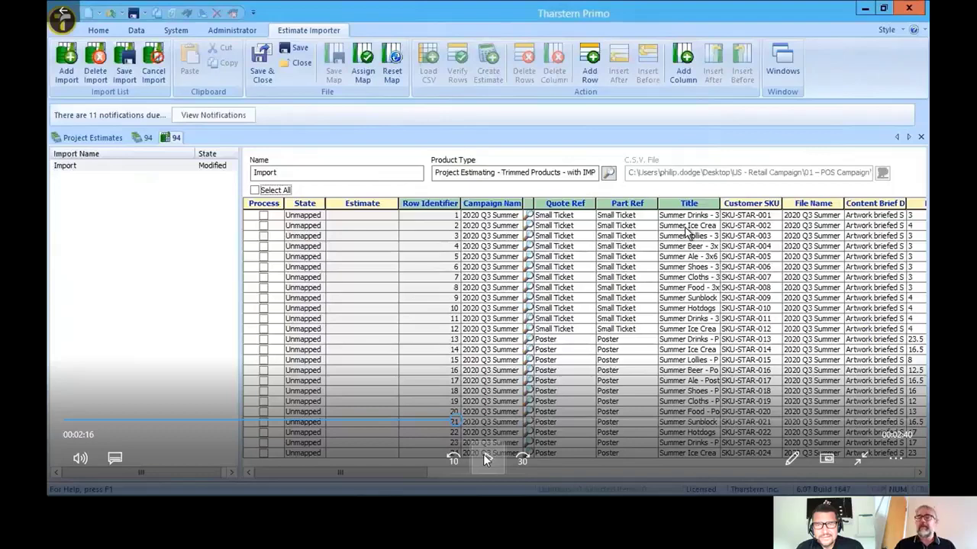
{"action": "left_click", "coordinate": [483, 454]}
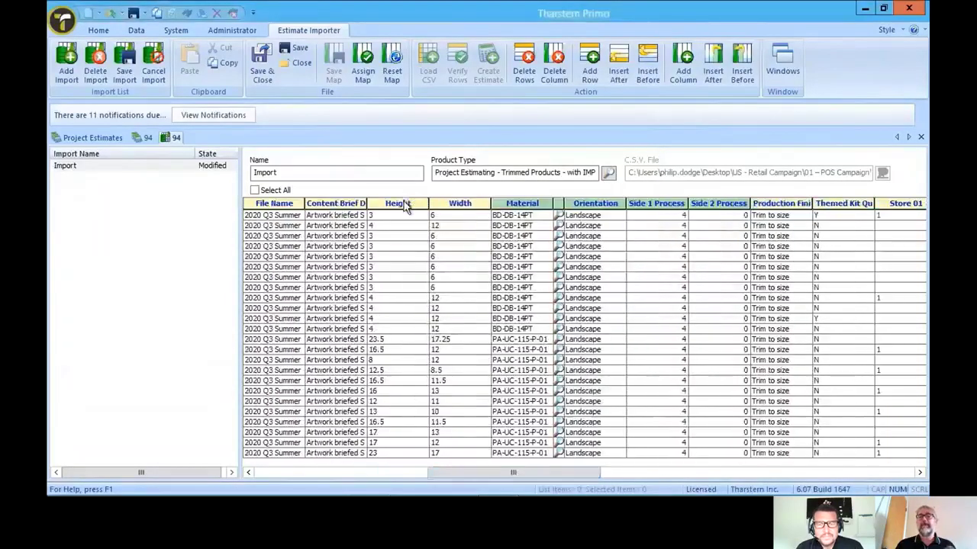
Map the Height column of the imported data to Finished Depth
{"action": "right_click", "coordinate": [405, 204]}
{"action": "left_click", "coordinate": [422, 211]}
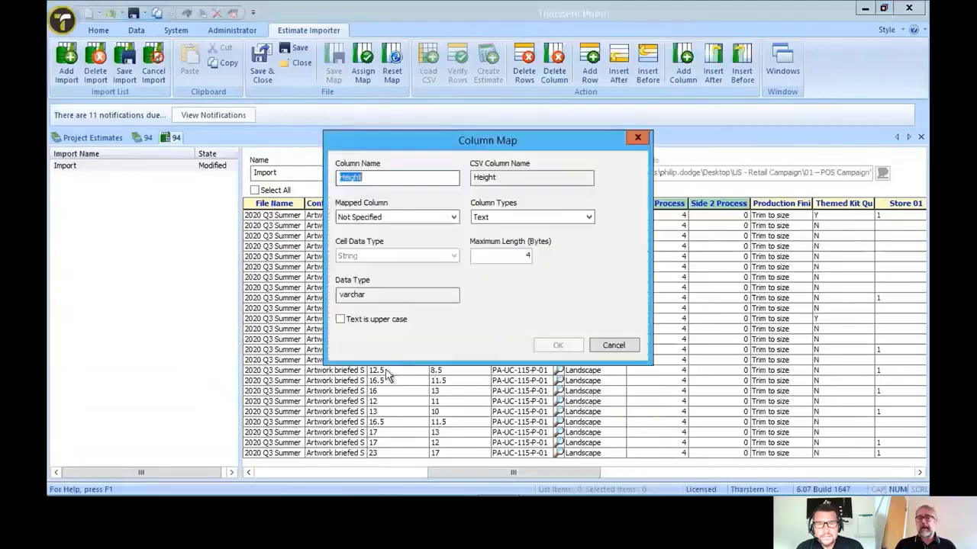
{"action": "left_click", "coordinate": [385, 217]}
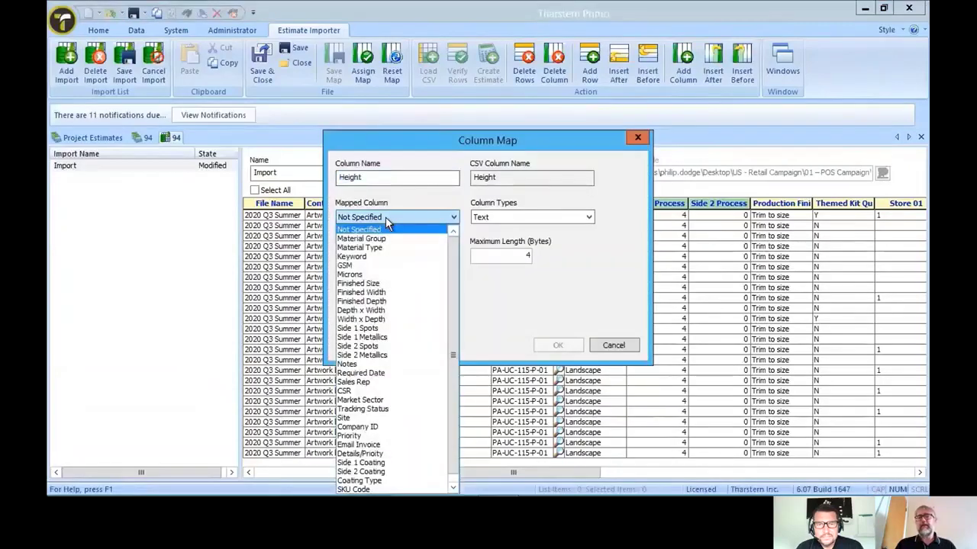
{"action": "left_click", "coordinate": [379, 302]}
{"action": "left_click", "coordinate": [556, 345]}
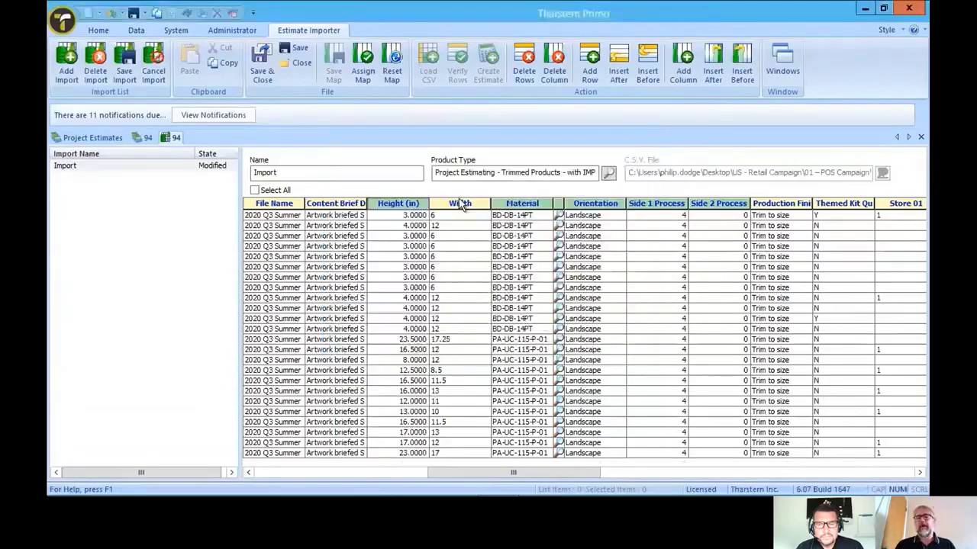
Map the Width column of the imported data to Finished Width
{"action": "right_click", "coordinate": [460, 204]}
{"action": "left_click", "coordinate": [481, 214]}
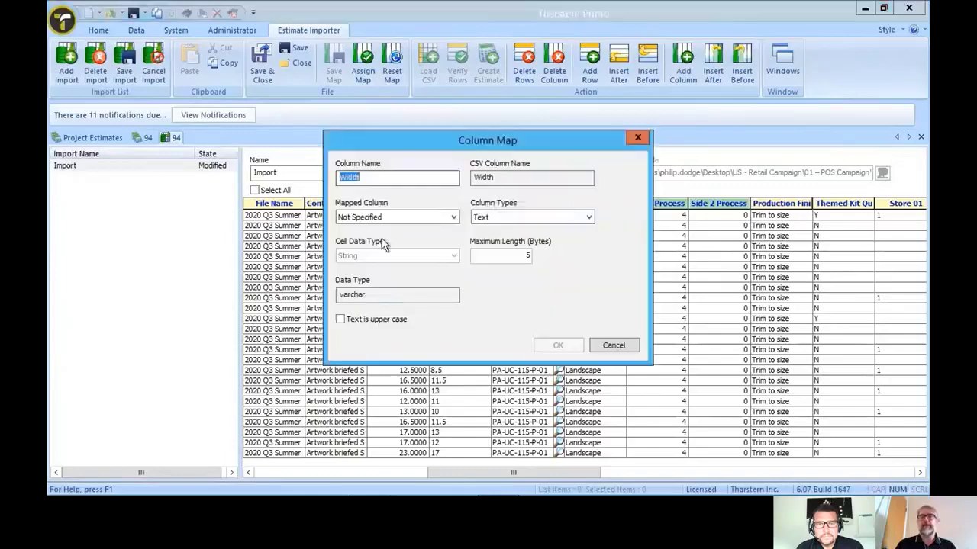
{"action": "left_click", "coordinate": [384, 217]}
{"action": "left_click", "coordinate": [379, 293]}
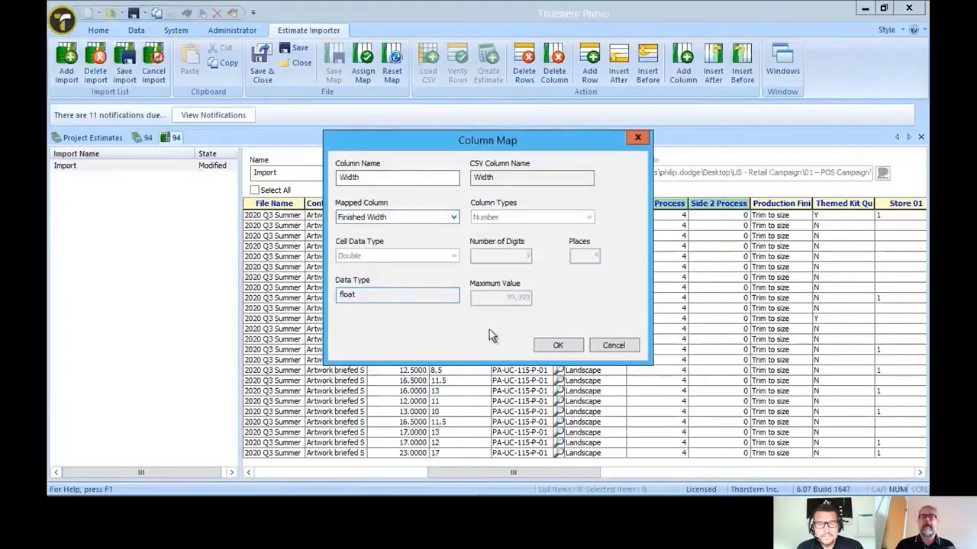
{"action": "left_click", "coordinate": [556, 345]}
Select all imported rows for processing and verify them
{"action": "left_click_drag", "start_coordinate": [515, 472], "coordinate": [301, 467]}
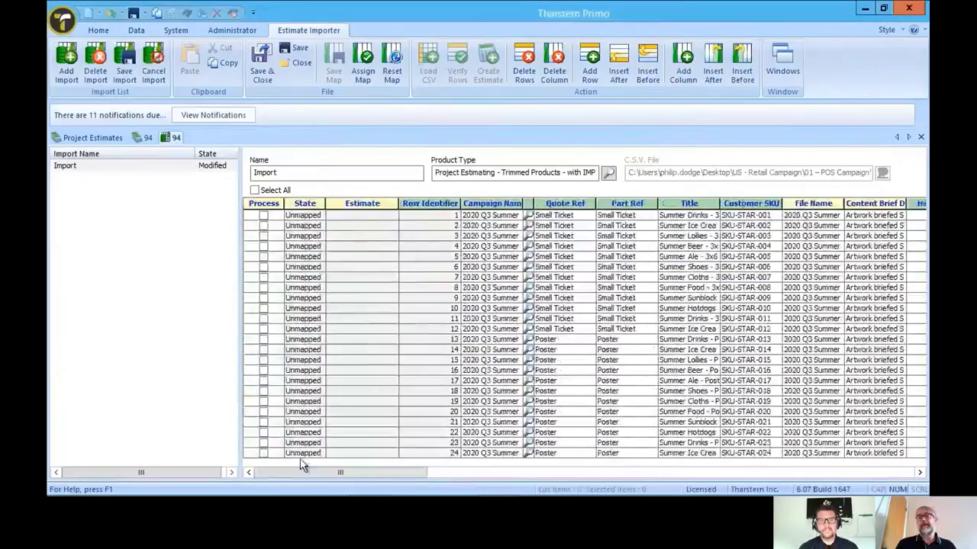
{"action": "left_click", "coordinate": [255, 191]}
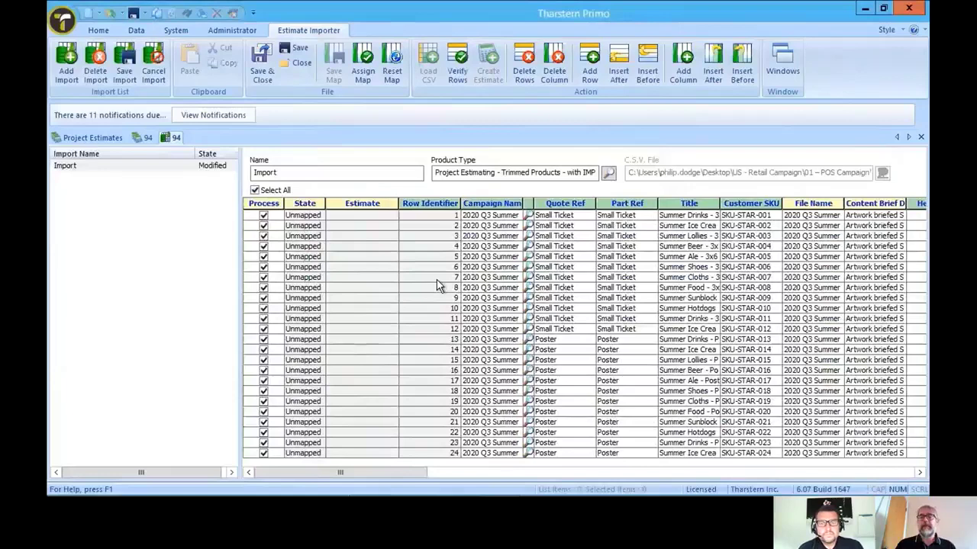
{"action": "left_click", "coordinate": [457, 72]}
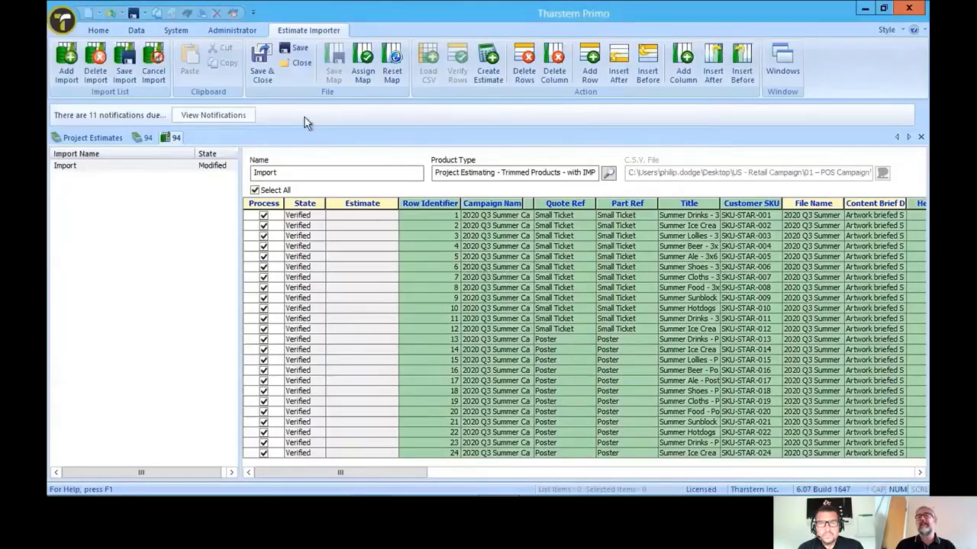
Save the import and create the estimates from the verified rows
{"action": "left_click", "coordinate": [294, 48]}
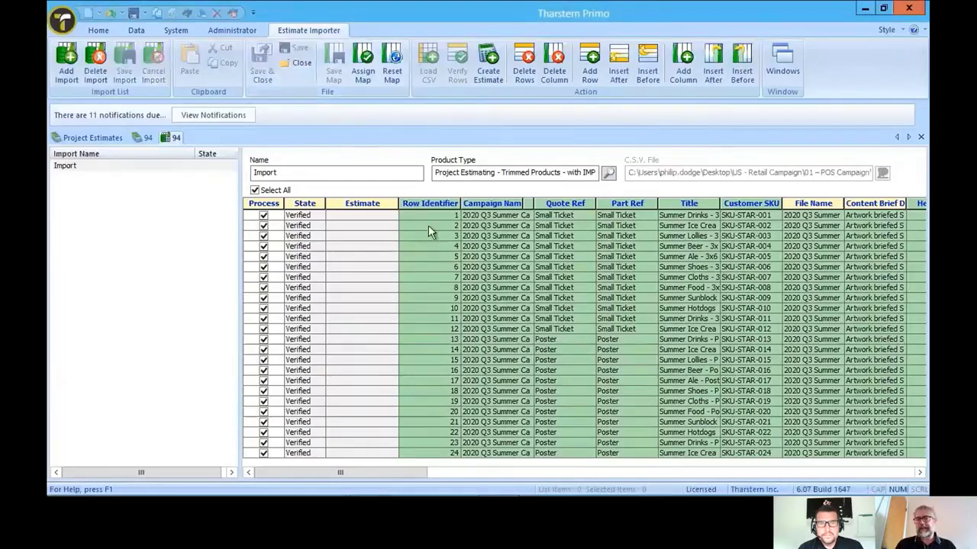
{"action": "left_click", "coordinate": [490, 71]}
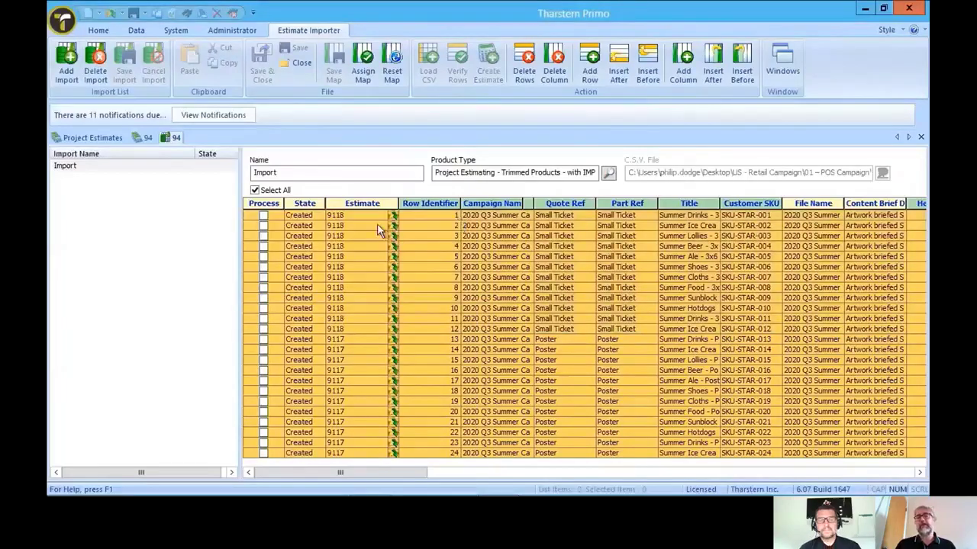
Open the Summer Drinks - 3x6 estimate from the project and examine its Small Ticket sheet layout without changing anything
{"action": "left_click", "coordinate": [142, 137]}
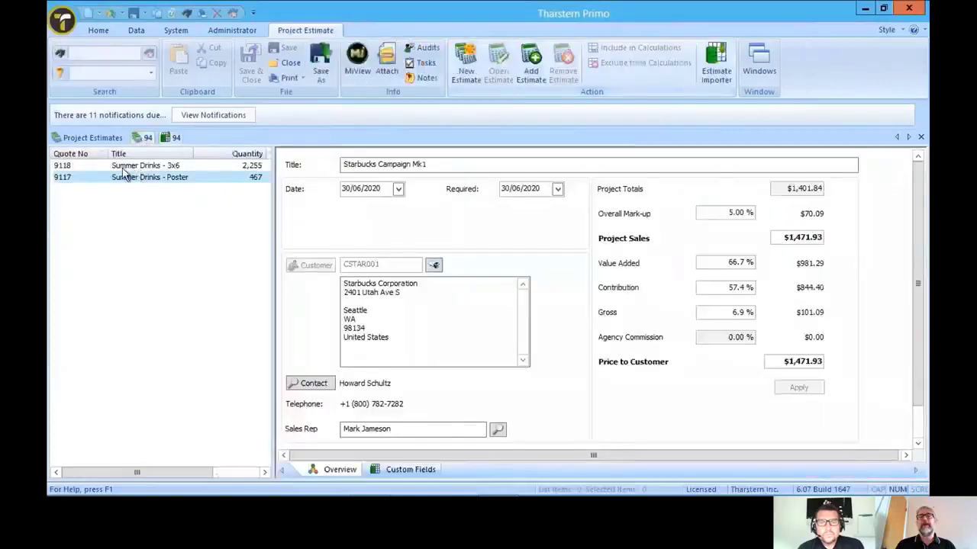
{"action": "double_click", "coordinate": [124, 165]}
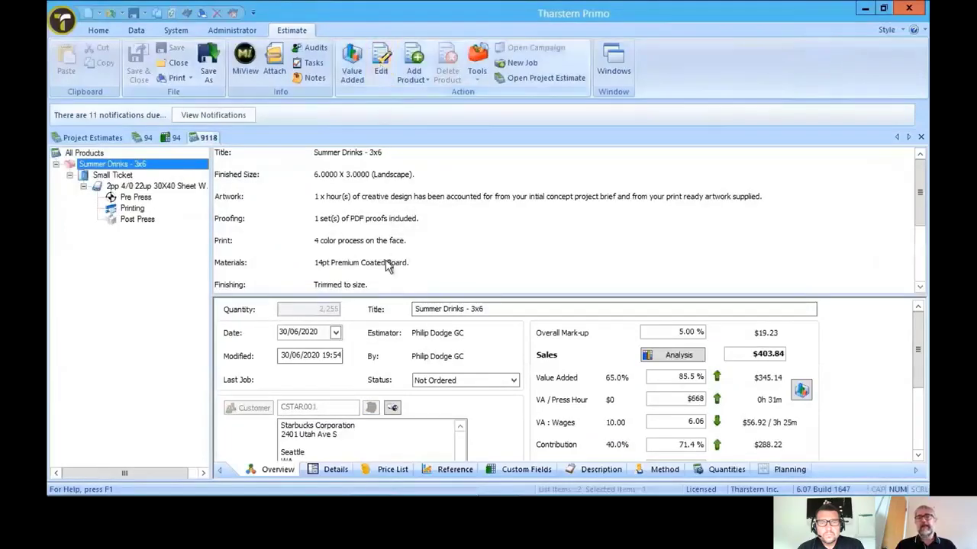
{"action": "double_click", "coordinate": [387, 265]}
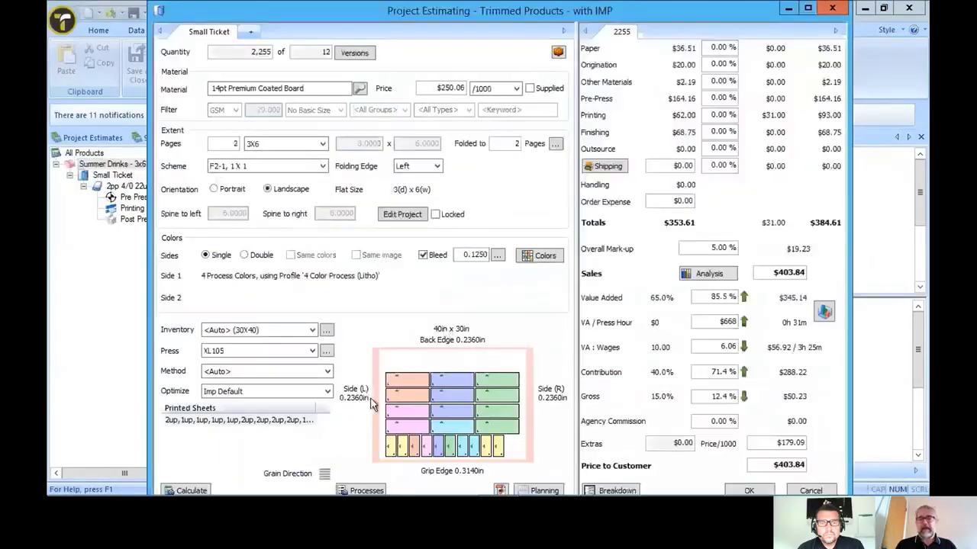
{"action": "left_click", "coordinate": [804, 489]}
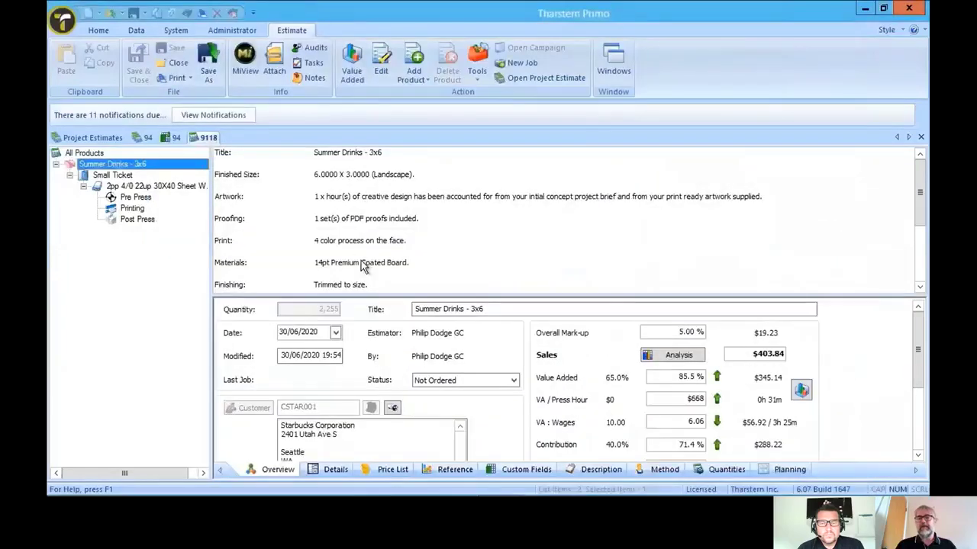
Open the Summer Drinks - Poster estimate from the project and review the layouts of its printed sheets without changing anything
{"action": "left_click", "coordinate": [172, 139]}
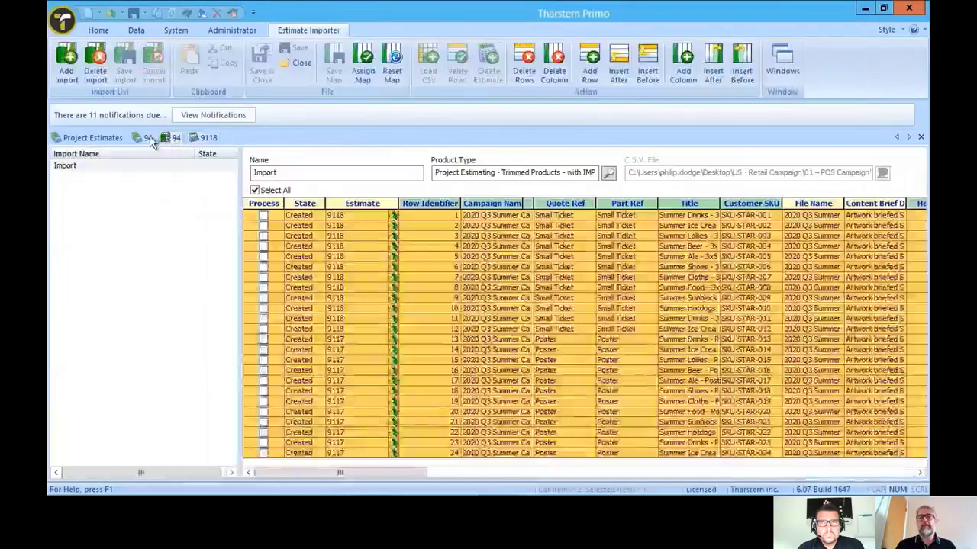
{"action": "left_click", "coordinate": [147, 138]}
{"action": "left_click", "coordinate": [118, 178]}
{"action": "double_click", "coordinate": [118, 178]}
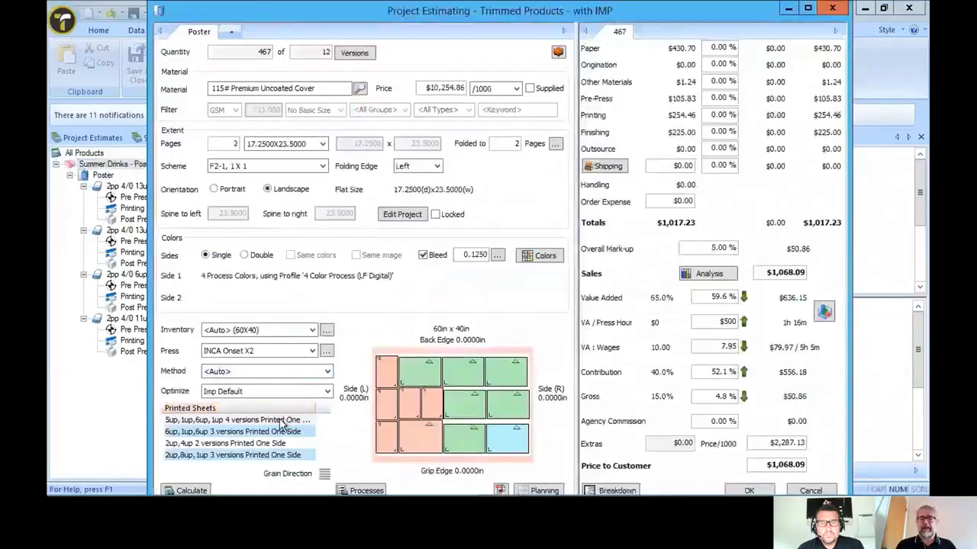
{"action": "left_click", "coordinate": [279, 444]}
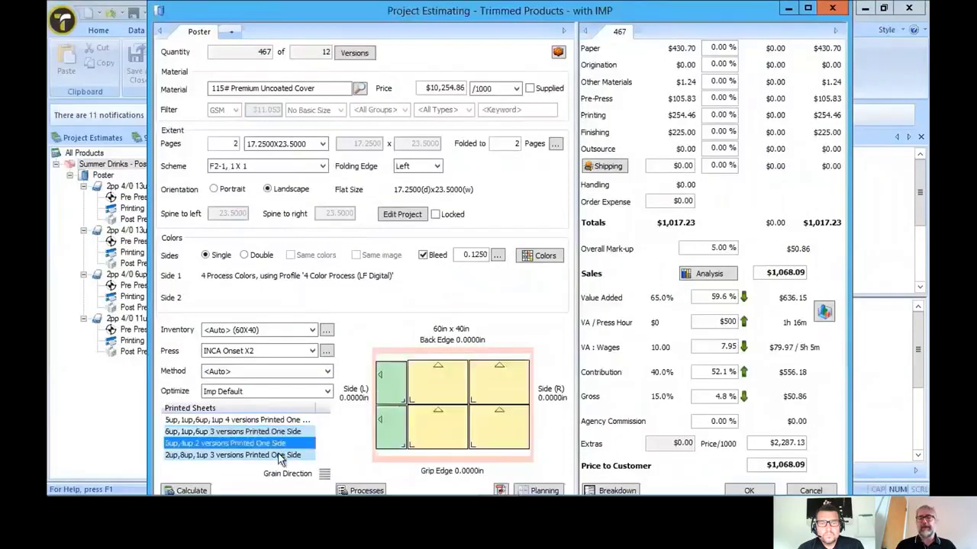
{"action": "left_click", "coordinate": [278, 456]}
{"action": "left_click", "coordinate": [806, 489]}
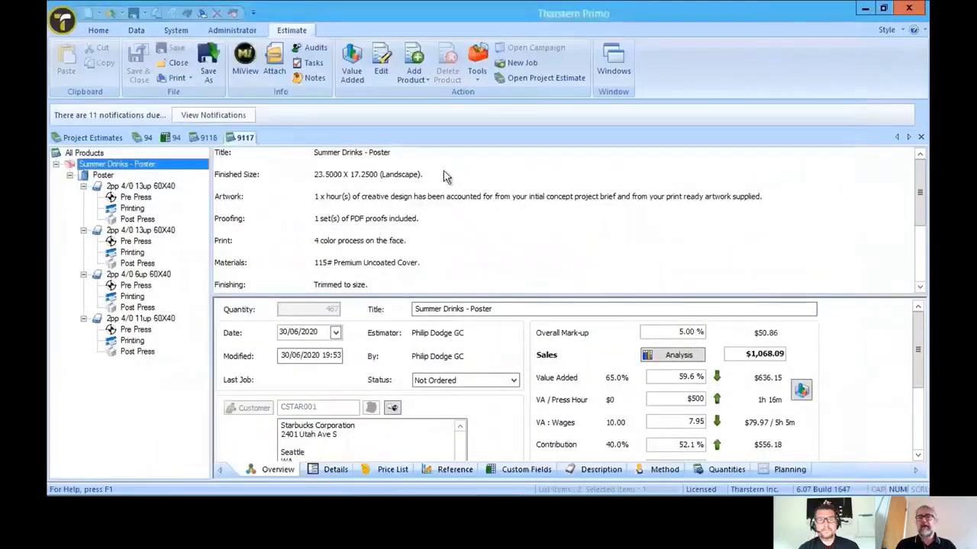
Close the Poster and 3x6 estimates and the estimate importer, returning to the Starbucks Campaign Mk1 project
{"action": "left_click", "coordinate": [920, 138]}
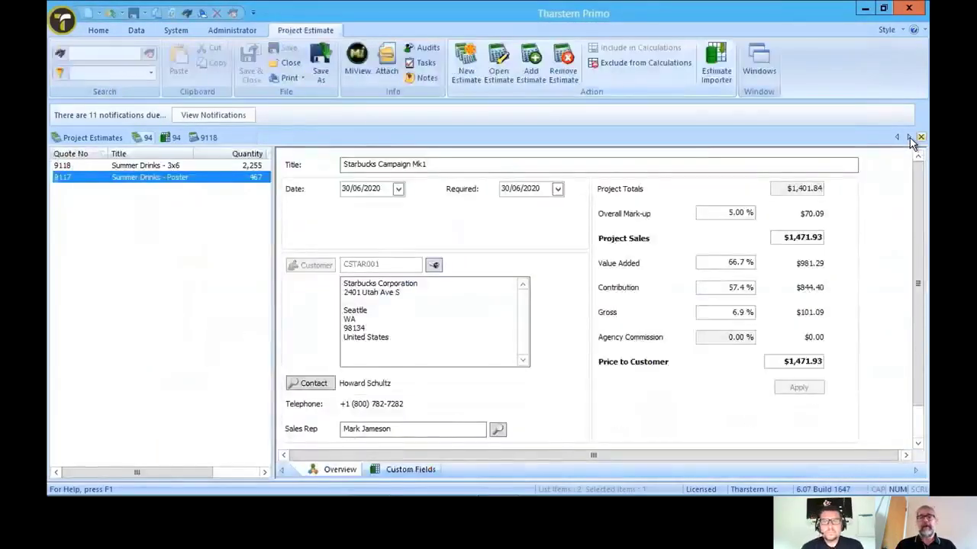
{"action": "left_click", "coordinate": [216, 139]}
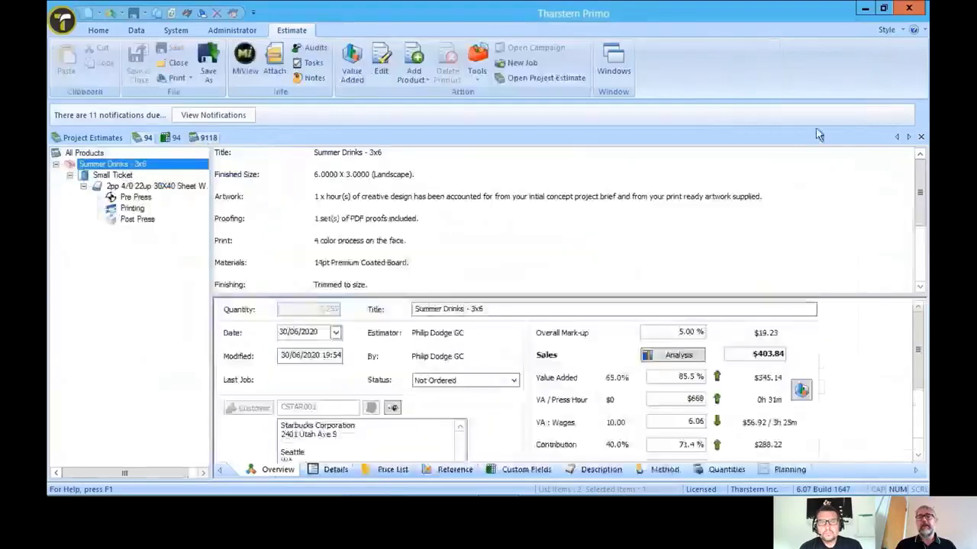
{"action": "left_click", "coordinate": [920, 137]}
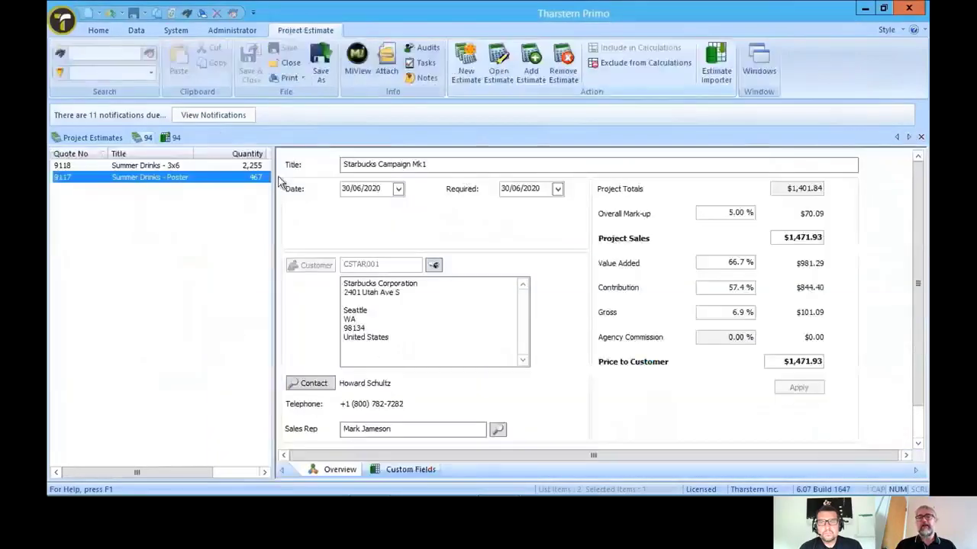
{"action": "left_click", "coordinate": [170, 139]}
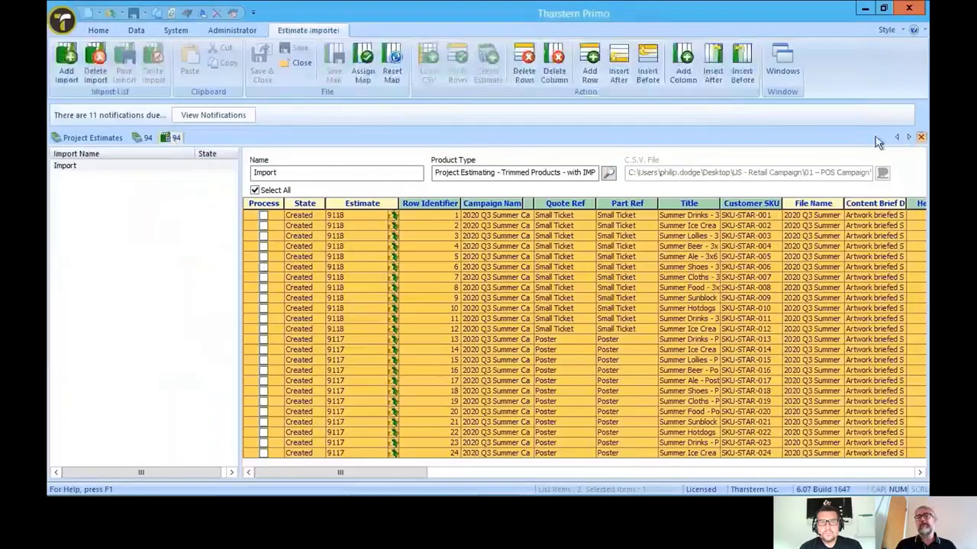
{"action": "left_click", "coordinate": [920, 137]}
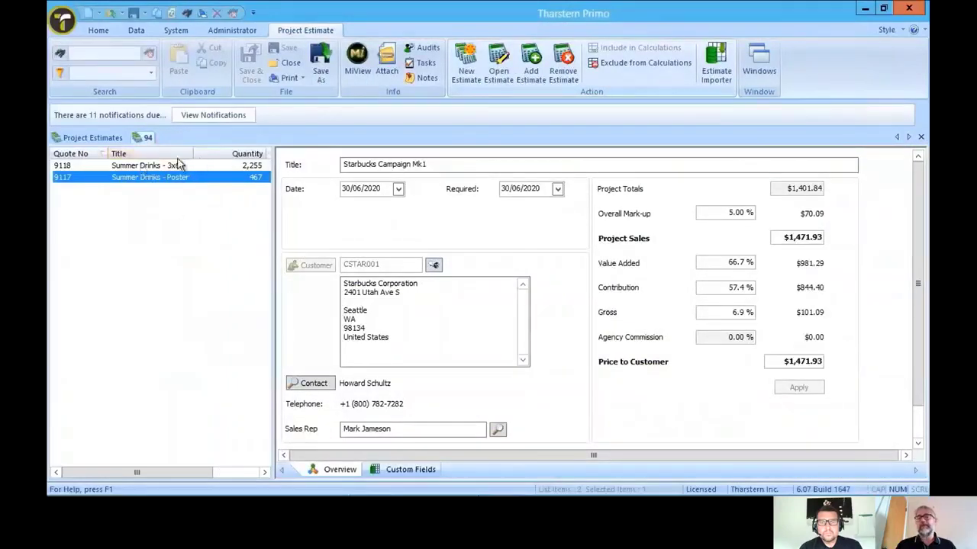
Set the project's price to customer to $2,000.00 and apply it to the project estimate
{"action": "left_click_drag", "start_coordinate": [774, 365], "coordinate": [834, 364]}
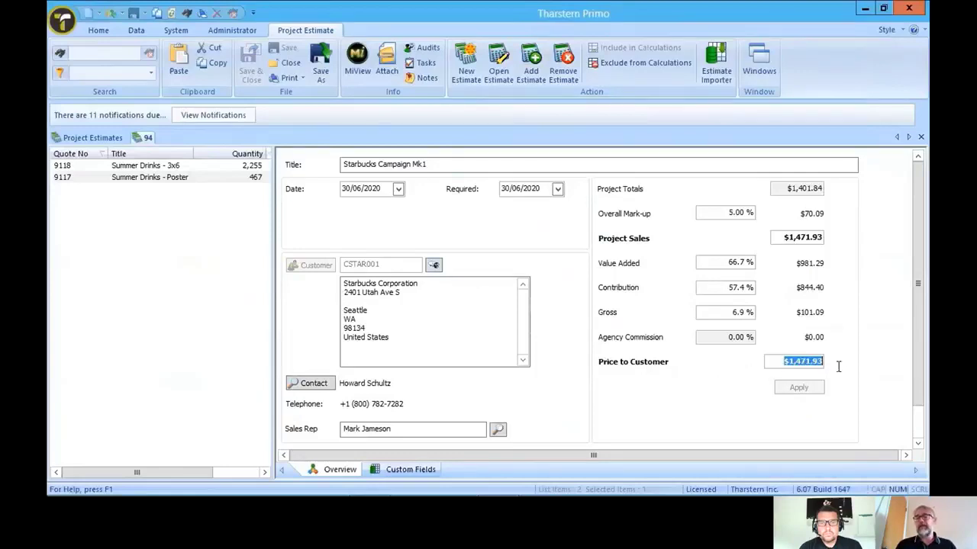
{"action": "type", "text": "2,000"}
{"action": "key", "text": "Tab"}
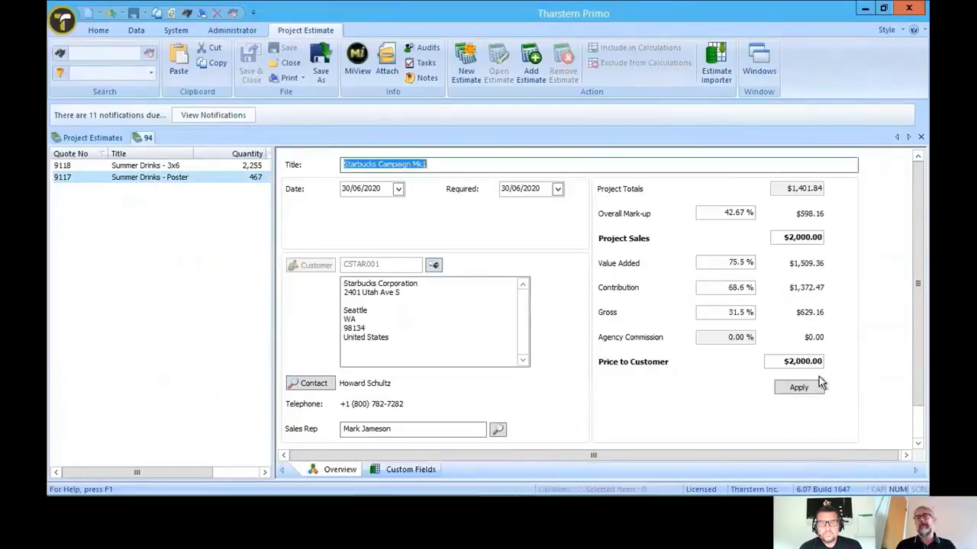
{"action": "left_click", "coordinate": [803, 390]}
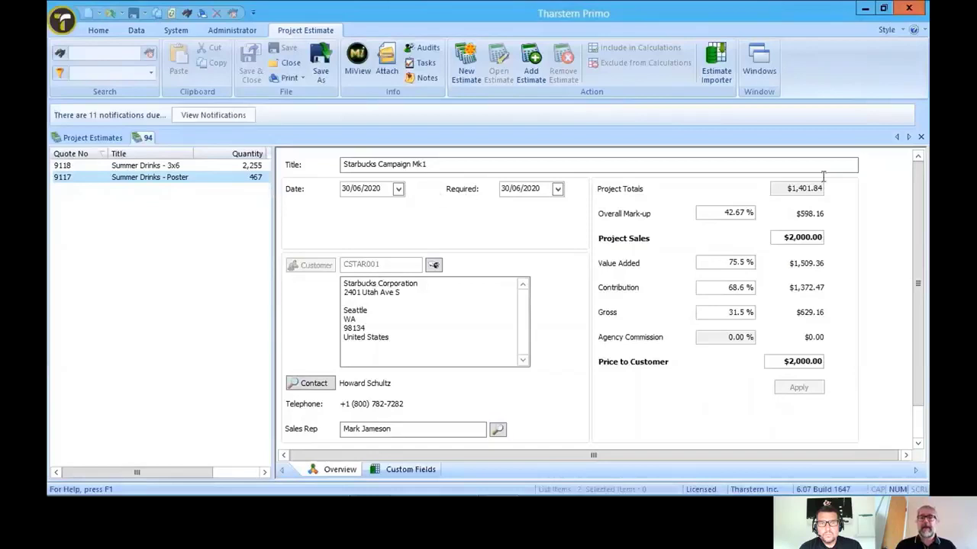
Close the project and preview its Project Estimate Quote Letter in a maximized report viewer
{"action": "left_click", "coordinate": [920, 138]}
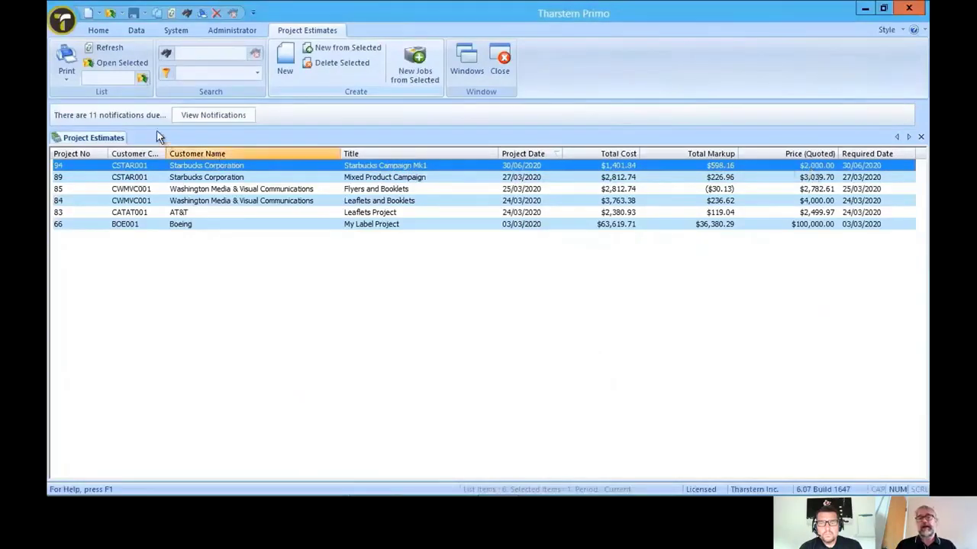
{"action": "left_click", "coordinate": [68, 84]}
{"action": "left_click", "coordinate": [68, 84]}
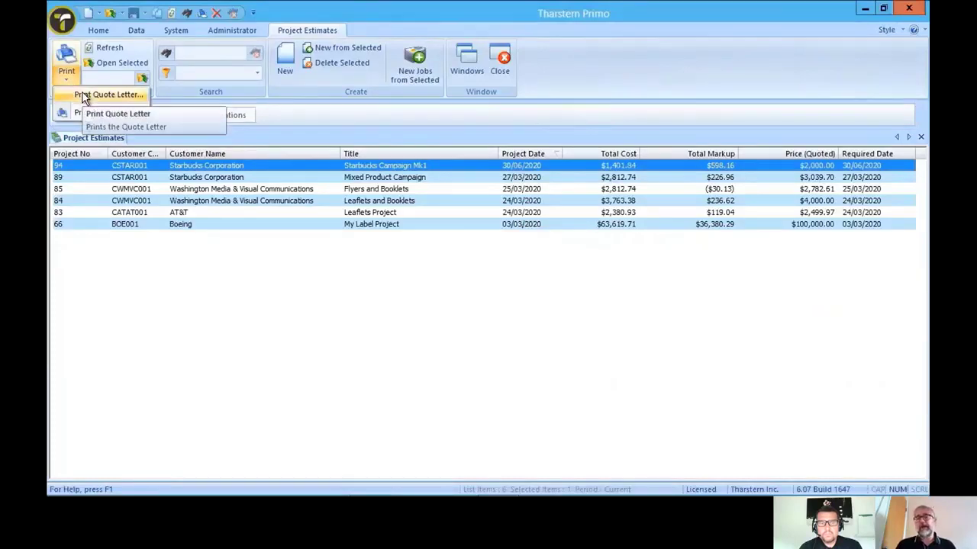
{"action": "left_click", "coordinate": [82, 94]}
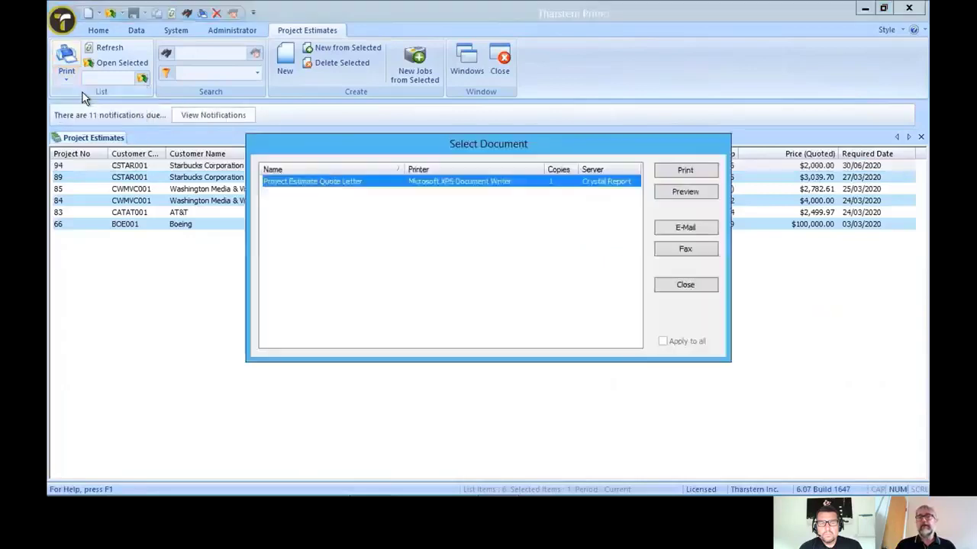
{"action": "left_click", "coordinate": [674, 194]}
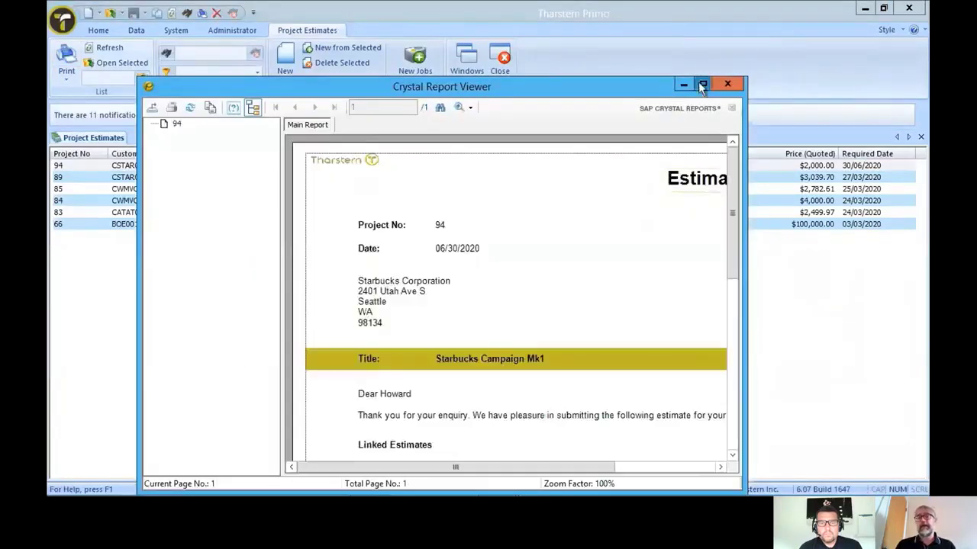
{"action": "left_click", "coordinate": [701, 84]}
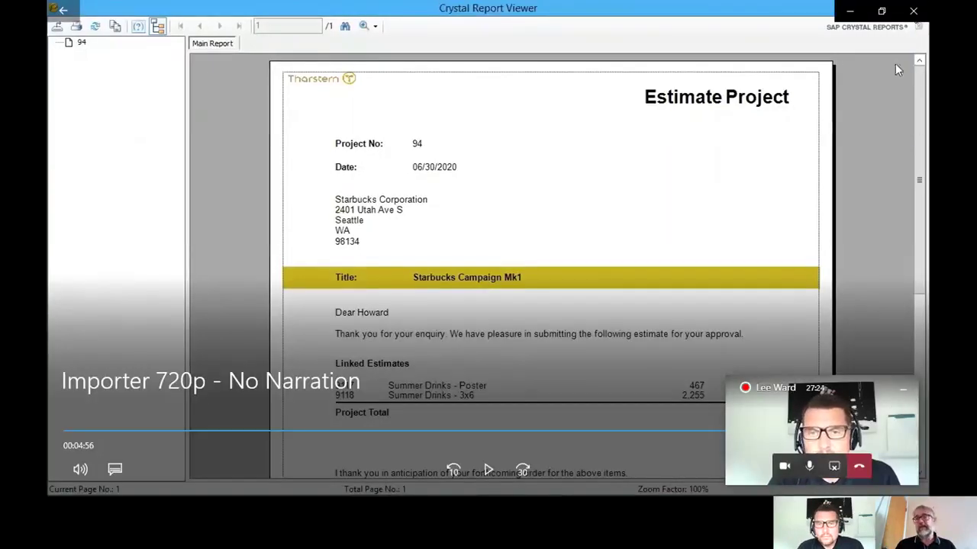
Close the Importer 720p - No Narration video
{"action": "left_click", "coordinate": [913, 10]}
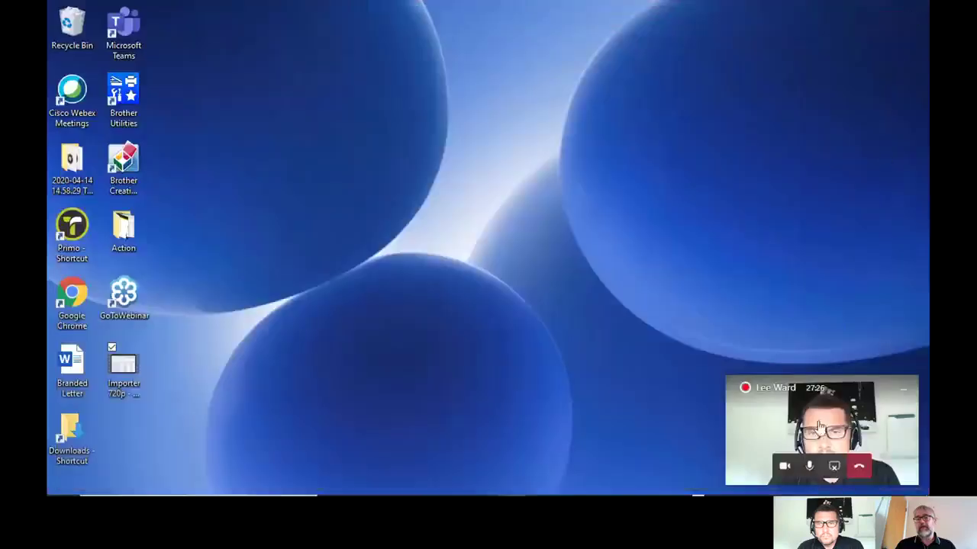